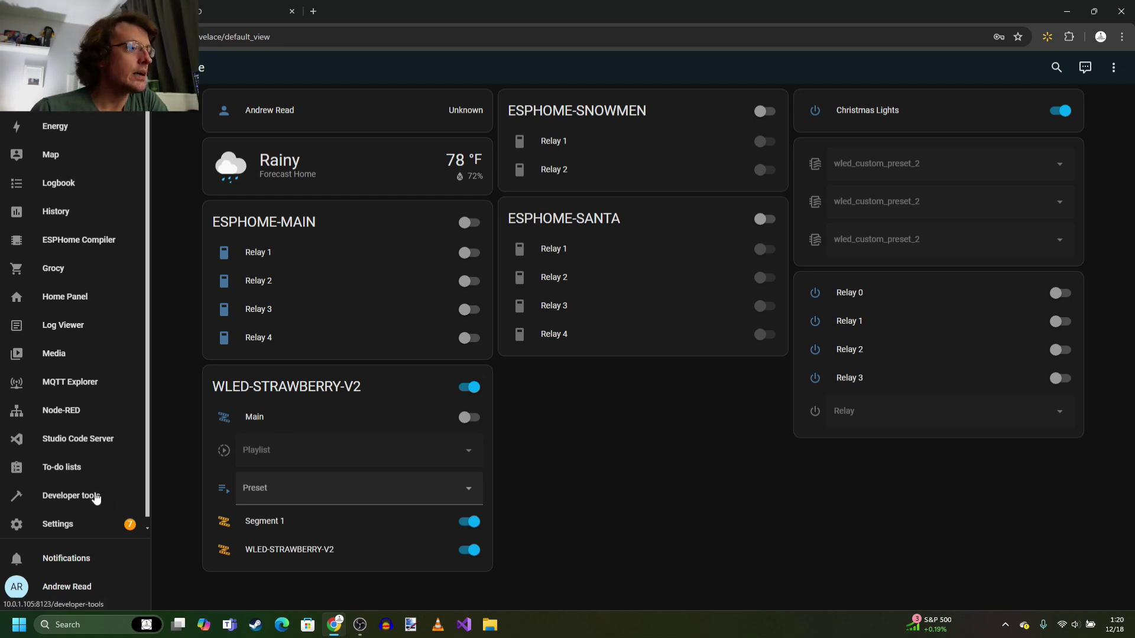
Step: Open the MQTT integration from Settings and bring up core-mosquitto's configuration
left_click(77, 524)
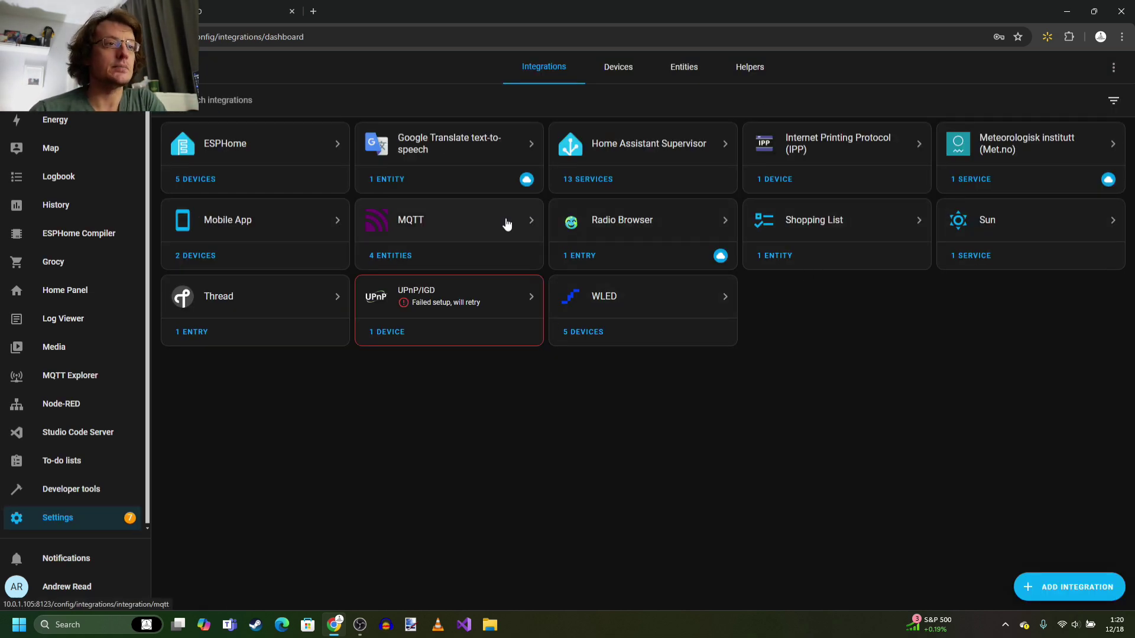
left_click(468, 220)
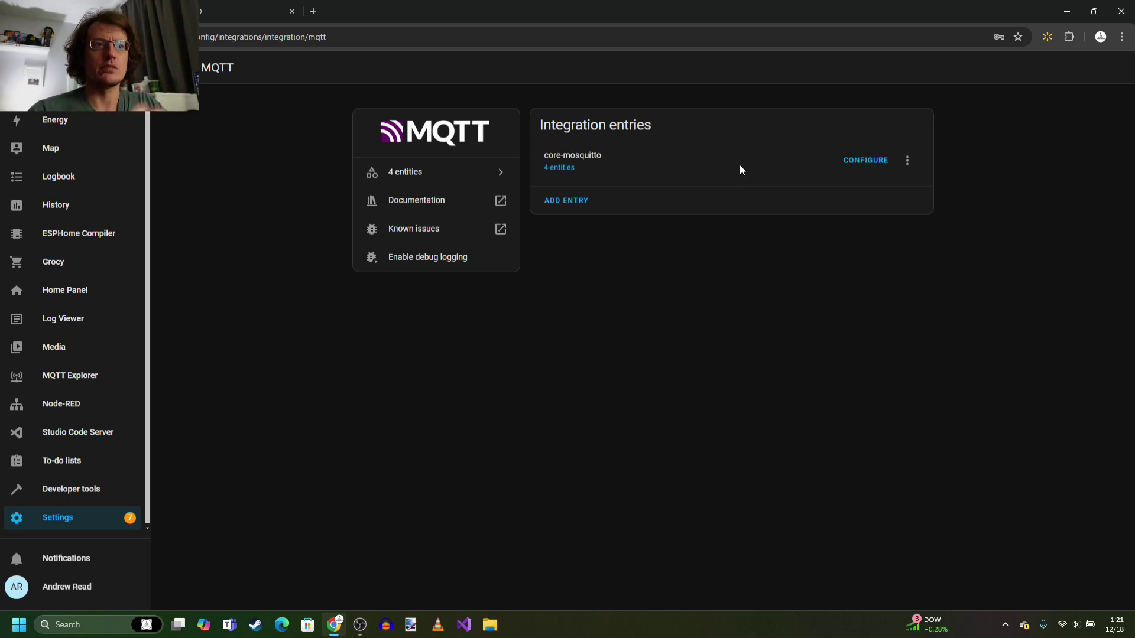
left_click(869, 167)
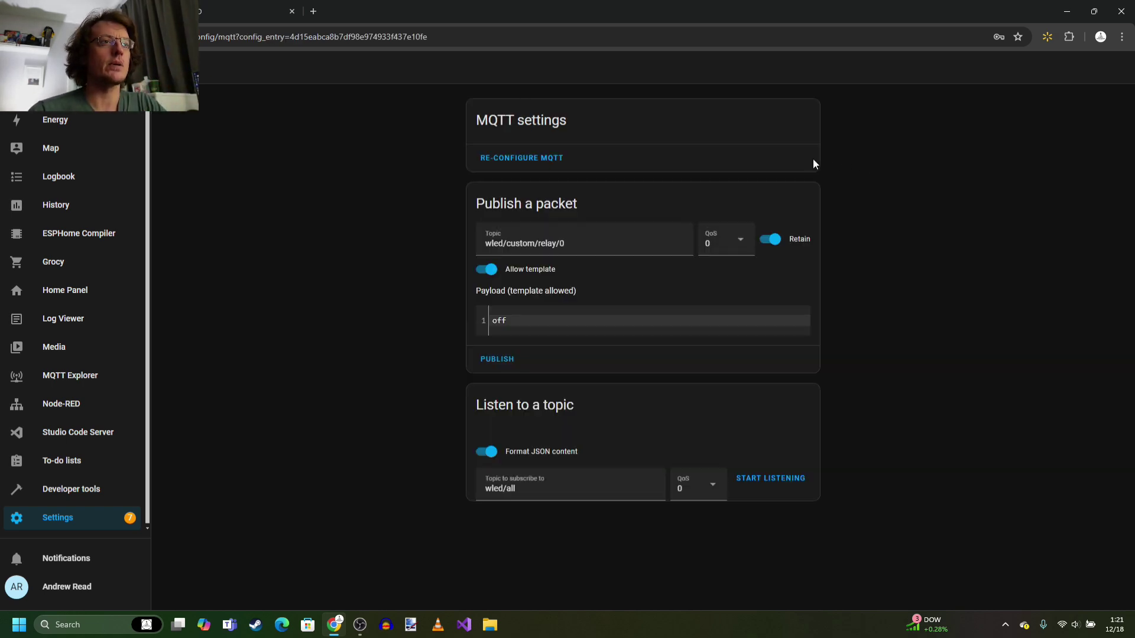
Step: Review the core-mosquitto broker options on port 1883, including the username, and close them unchanged
left_click(554, 158)
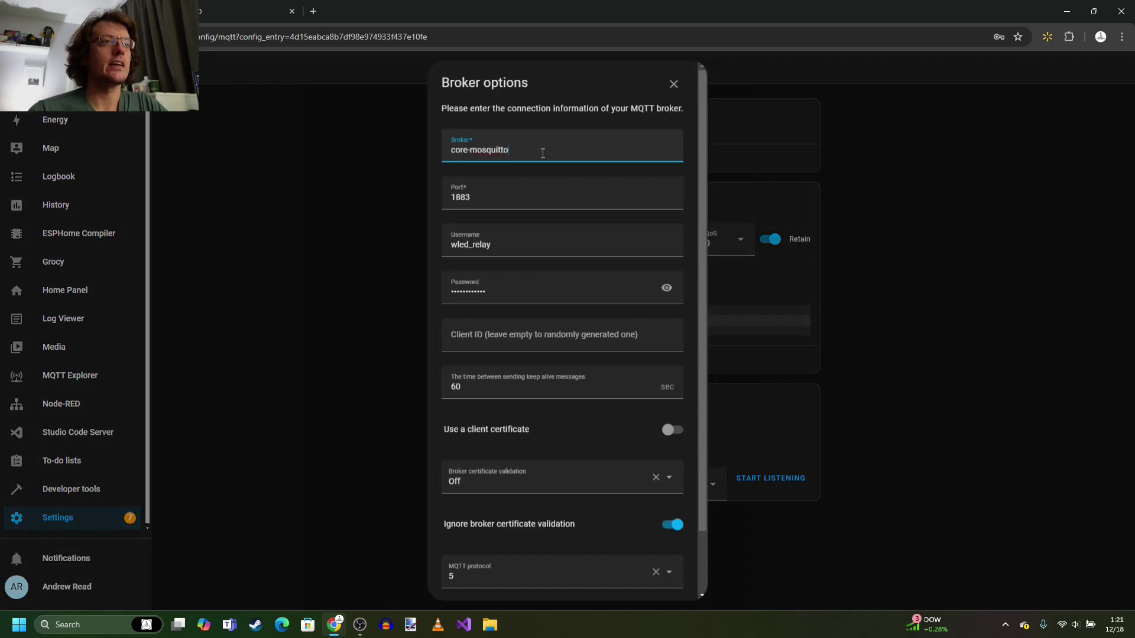
left_click(546, 240)
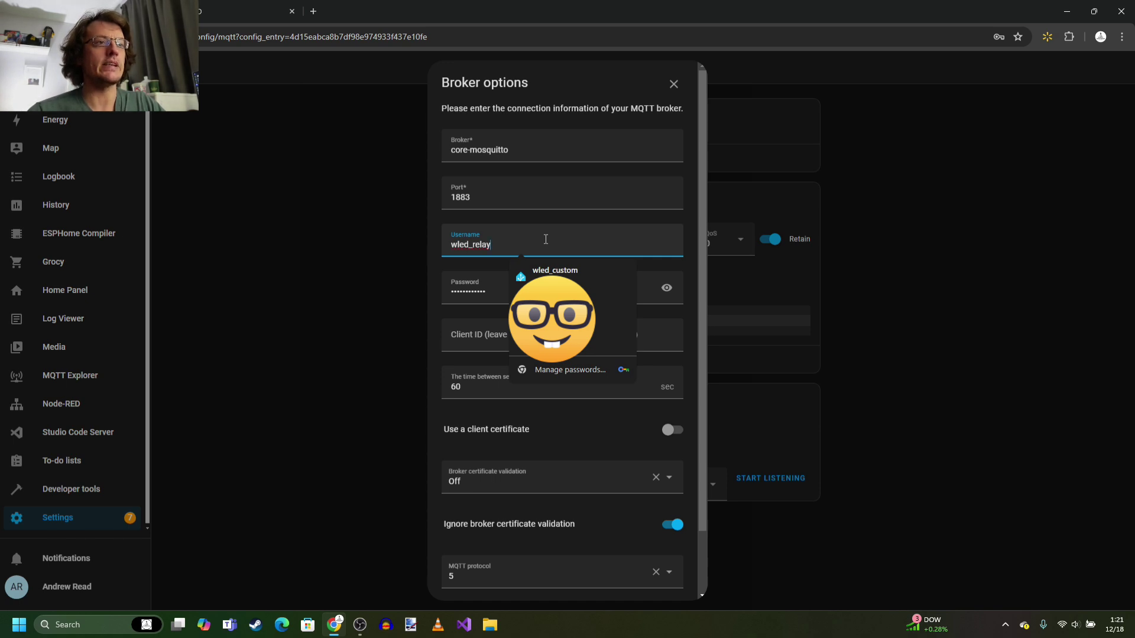
left_click(563, 321)
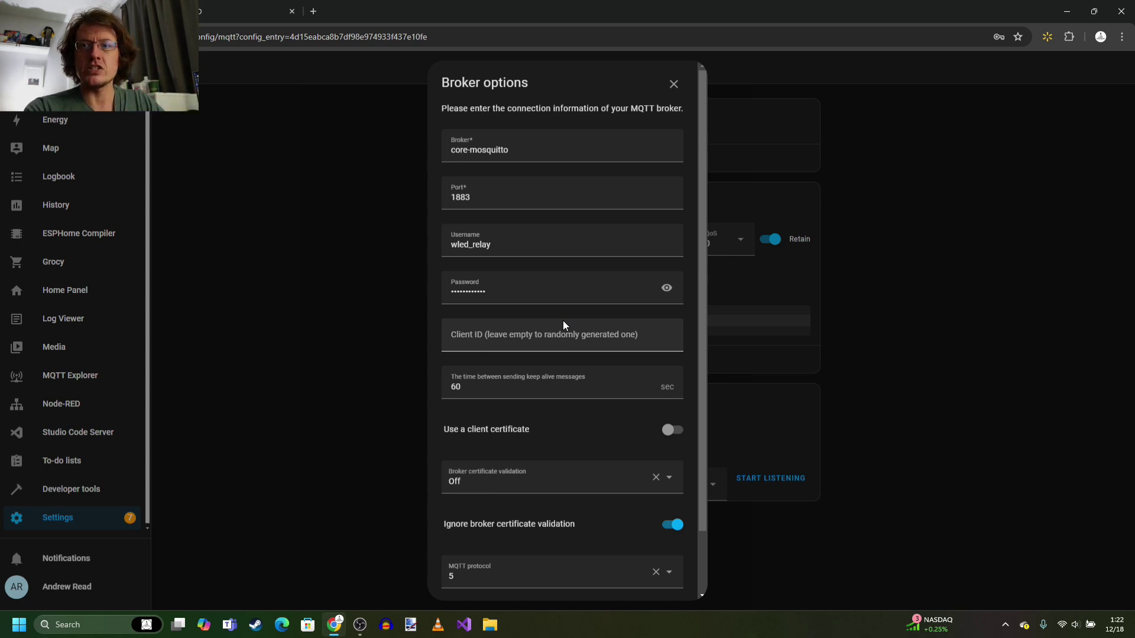
left_click(674, 83)
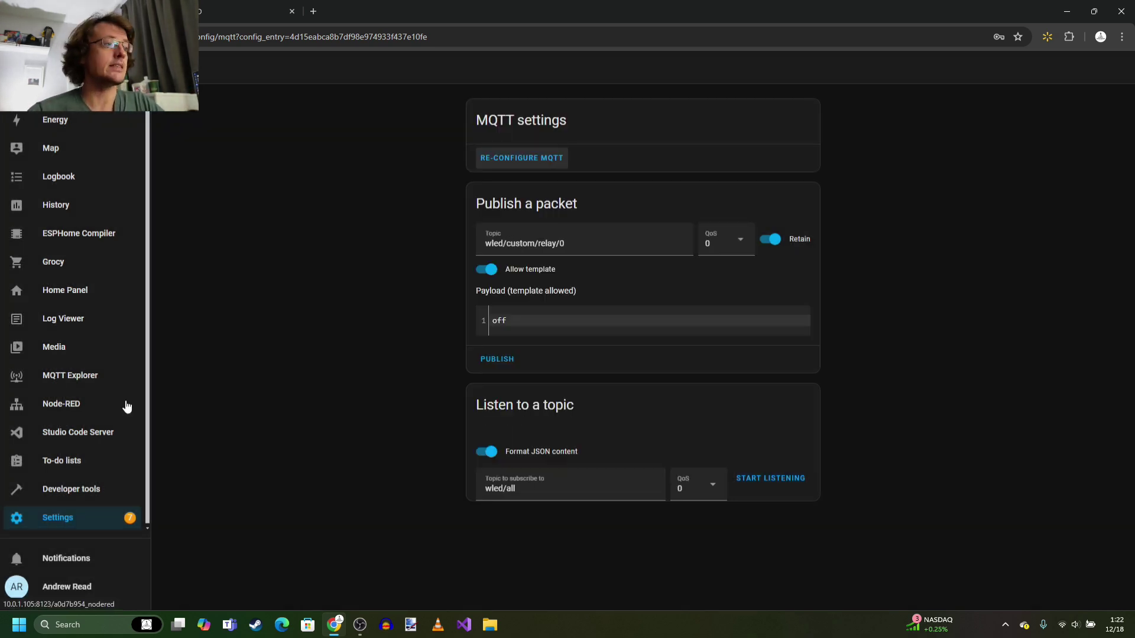
Step: Connect MQTT Explorer to core-mosquitto to load the homeassistant and $SYS topics
left_click(67, 378)
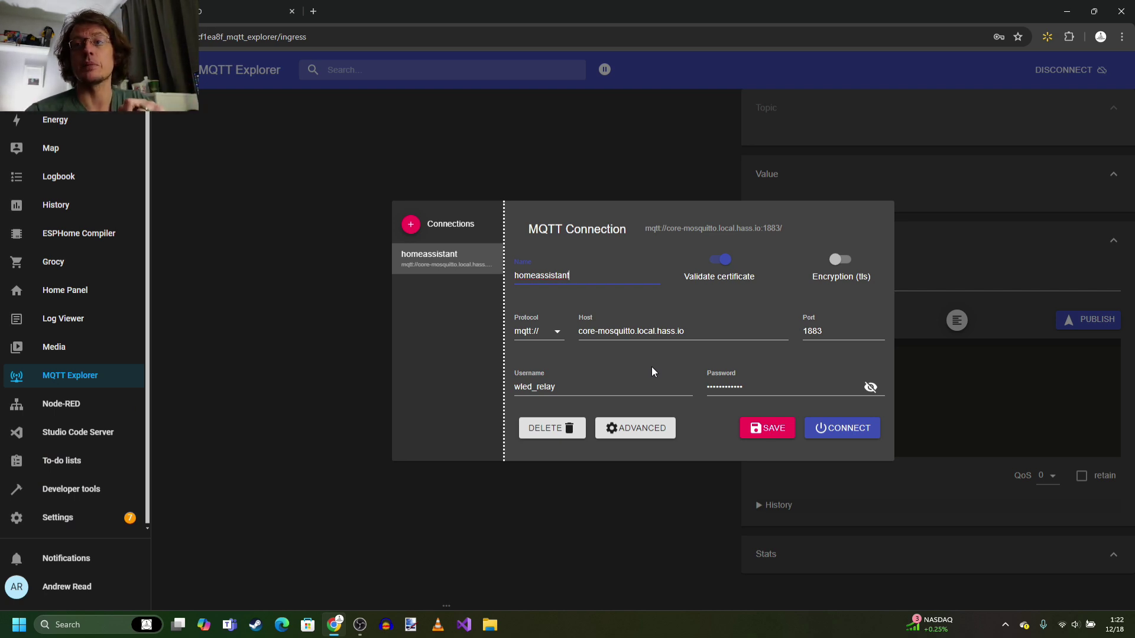
left_click(847, 428)
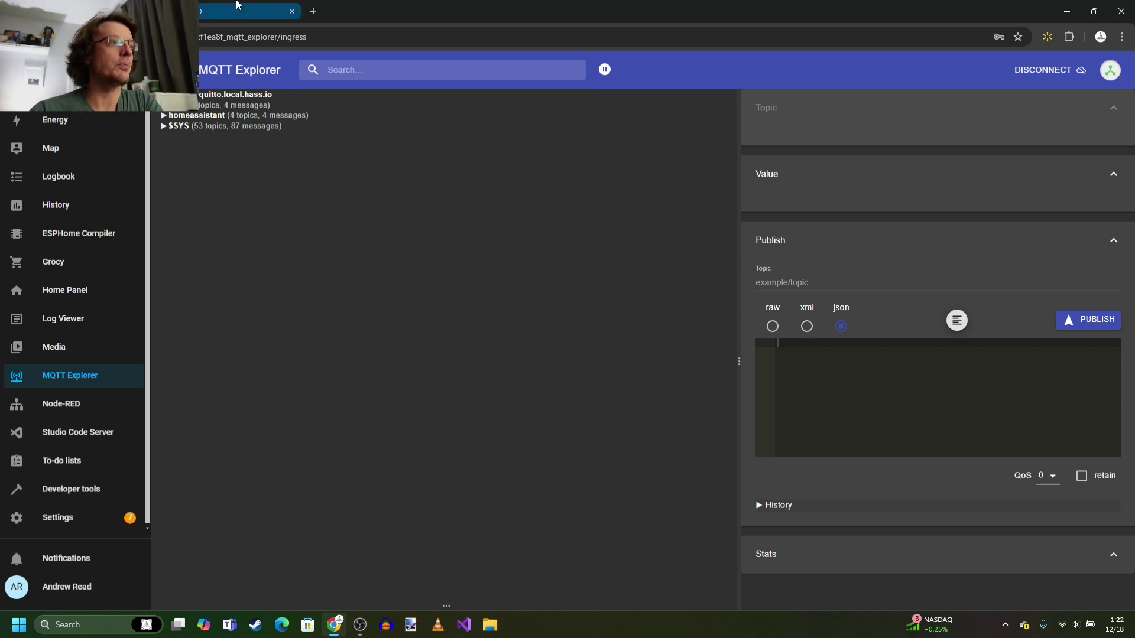
Step: Reopen WLED's Info panel showing the MultiRelay usermod's four relays
left_click(266, 12)
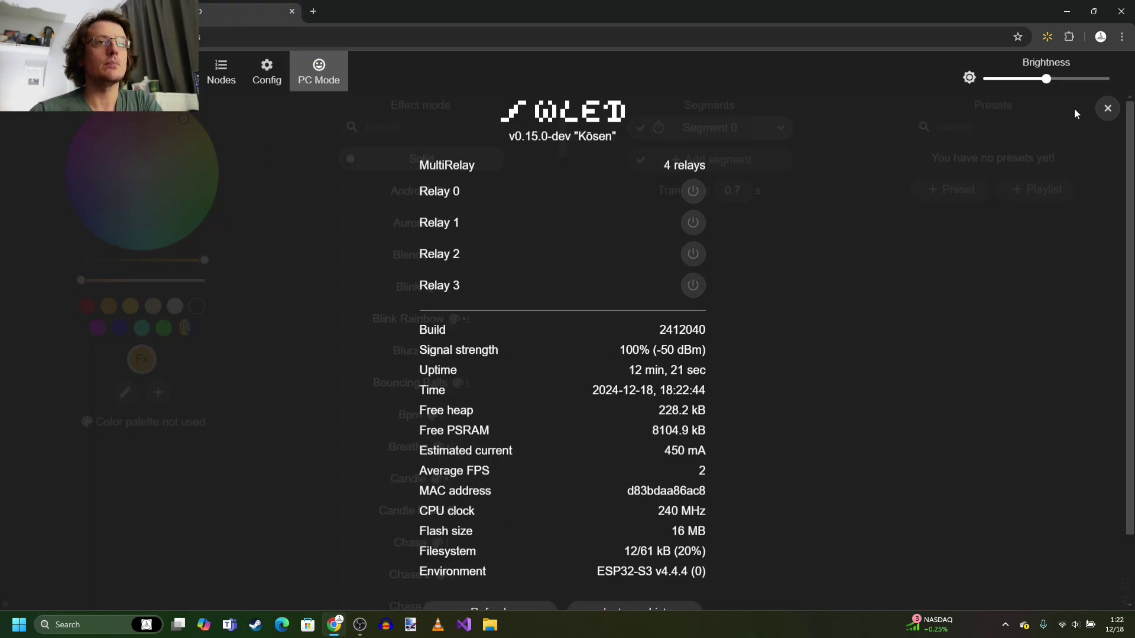
left_click(1106, 109)
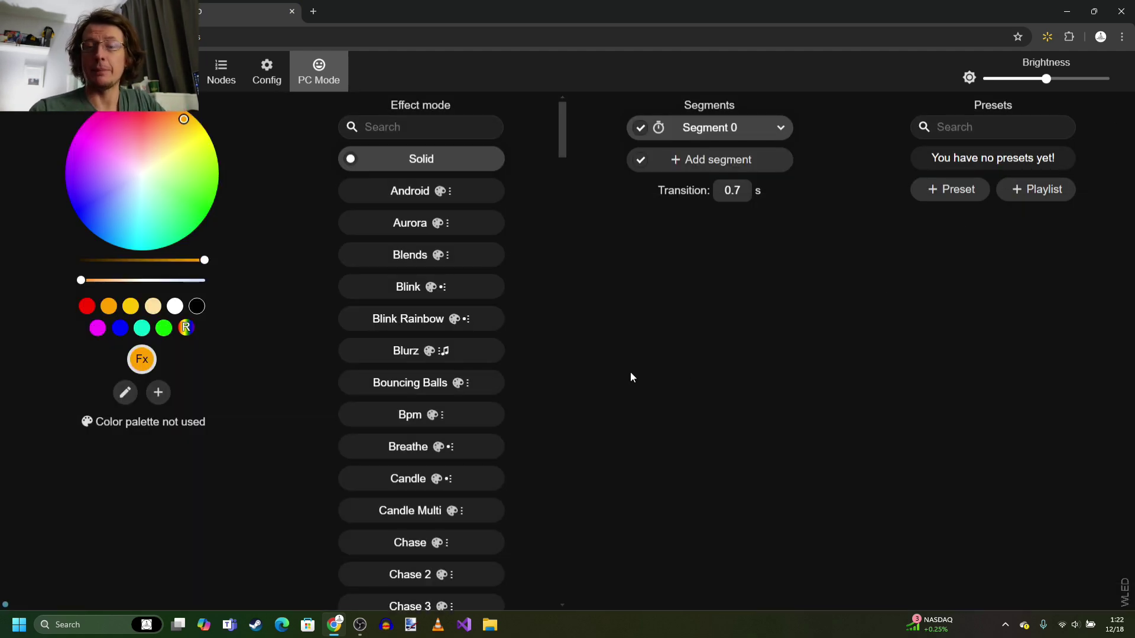
left_click(175, 71)
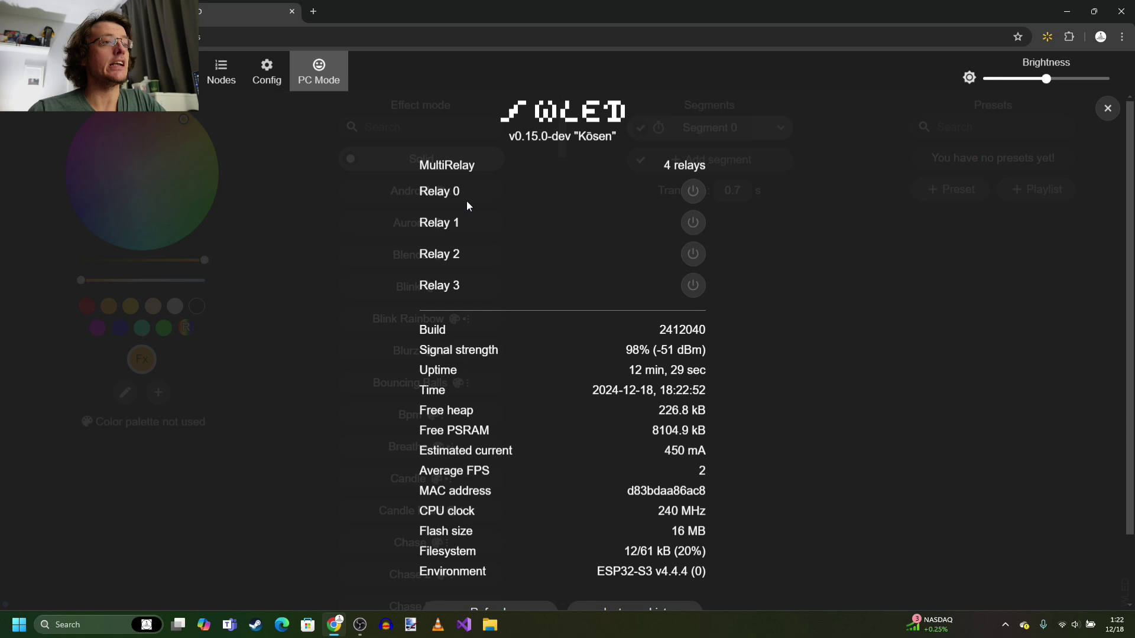
Step: Toggle Relay 3 on and off several times from the Info panel
left_click(695, 290)
left_click(695, 287)
left_click(694, 287)
left_click(694, 287)
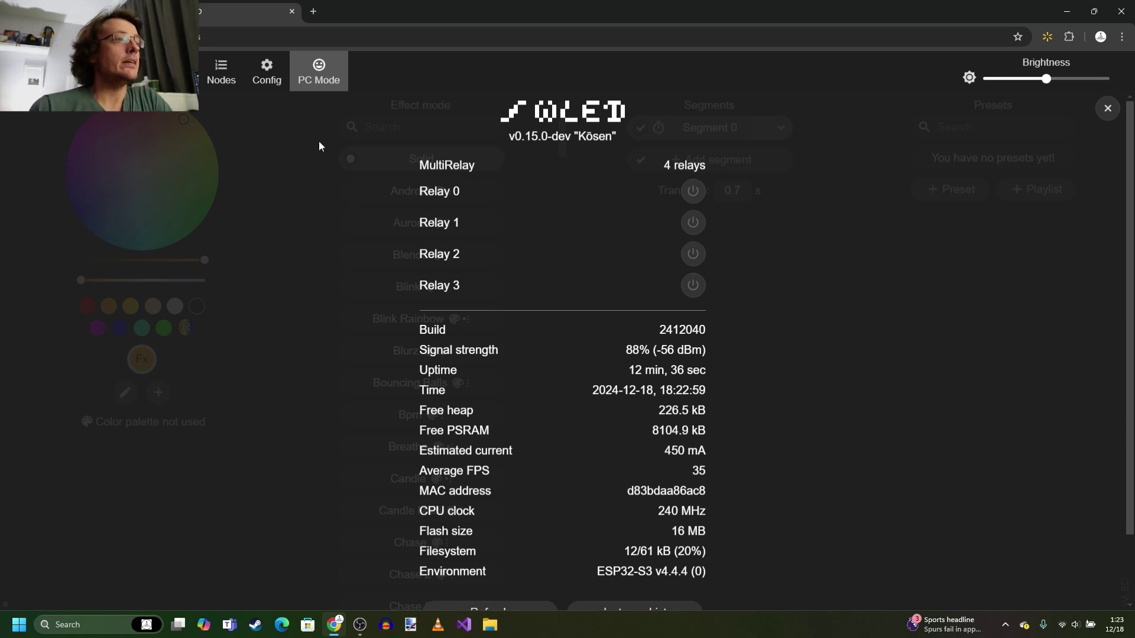
Step: Open WLED's Sync Interfaces, scroll to MQTT, and select the broker address 10.0.1.105
left_click(267, 82)
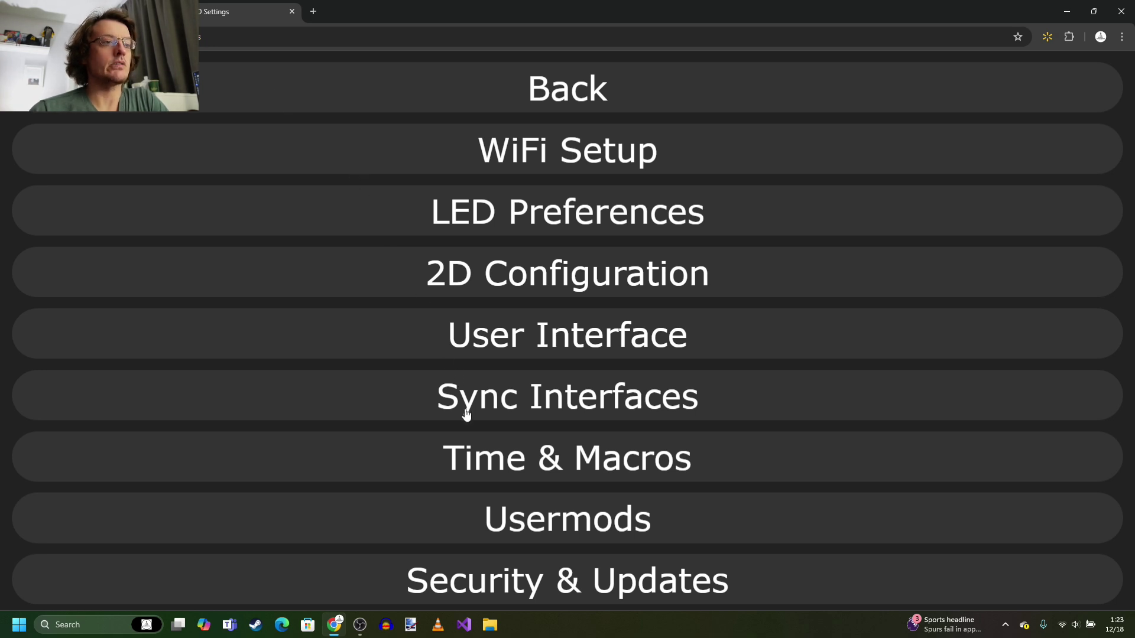
left_click(535, 401)
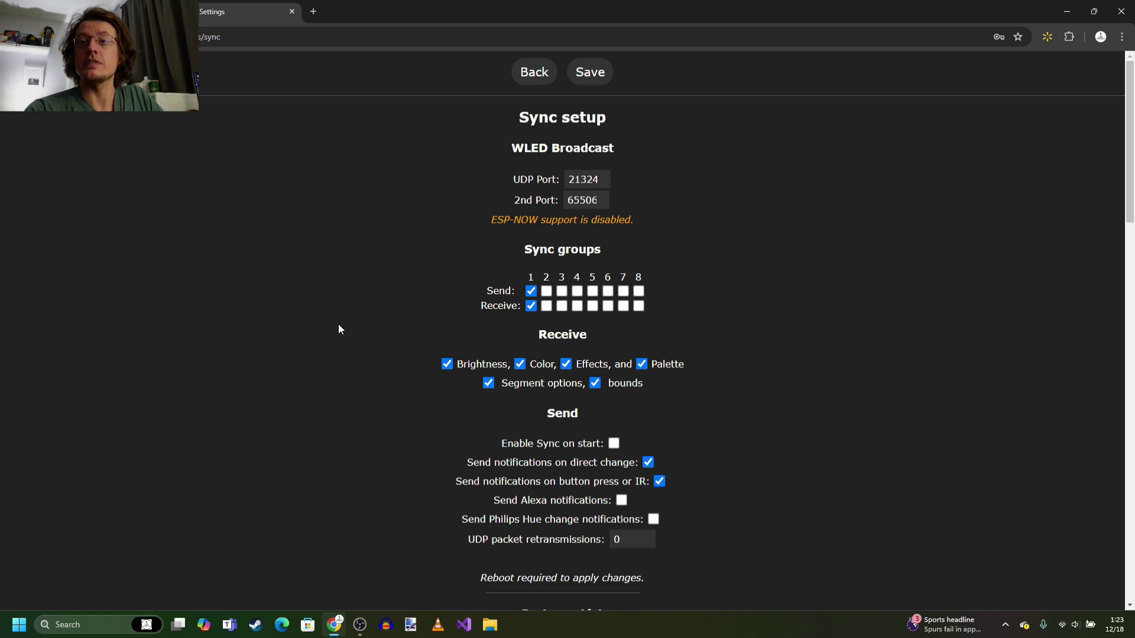
scroll(341, 322, "down", 7)
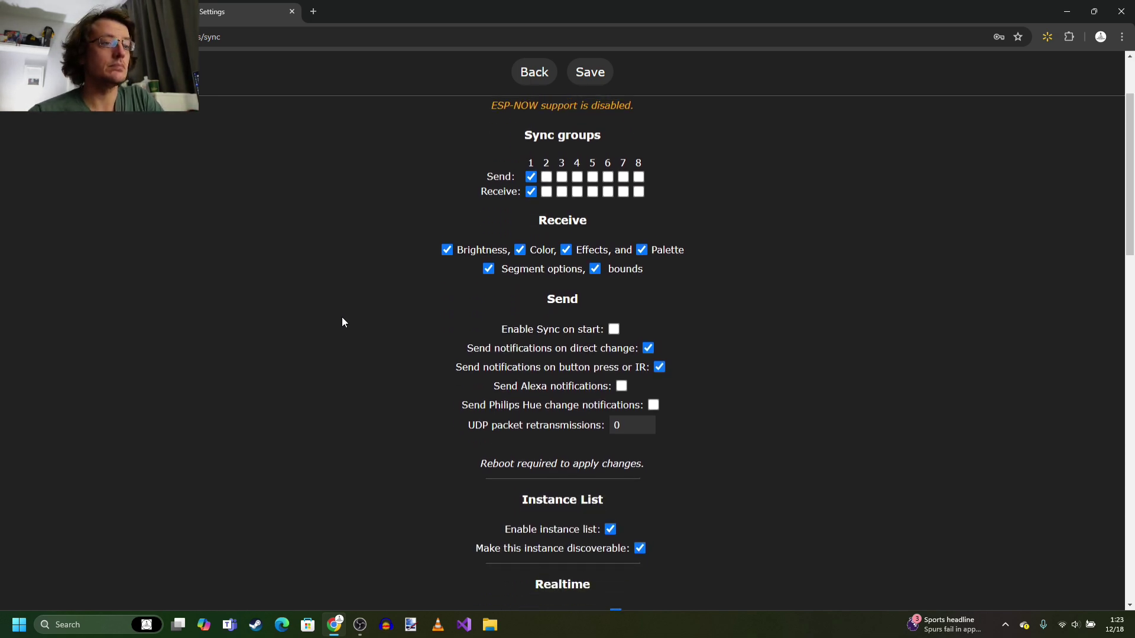
scroll(341, 322, "down", 9)
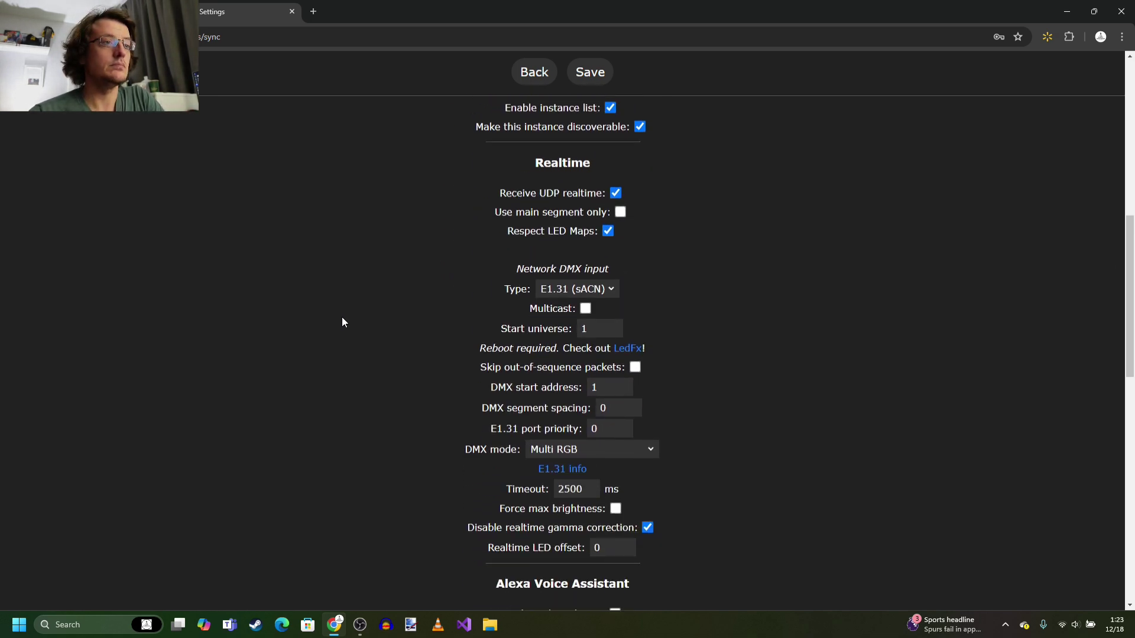
scroll(342, 322, "down", 5)
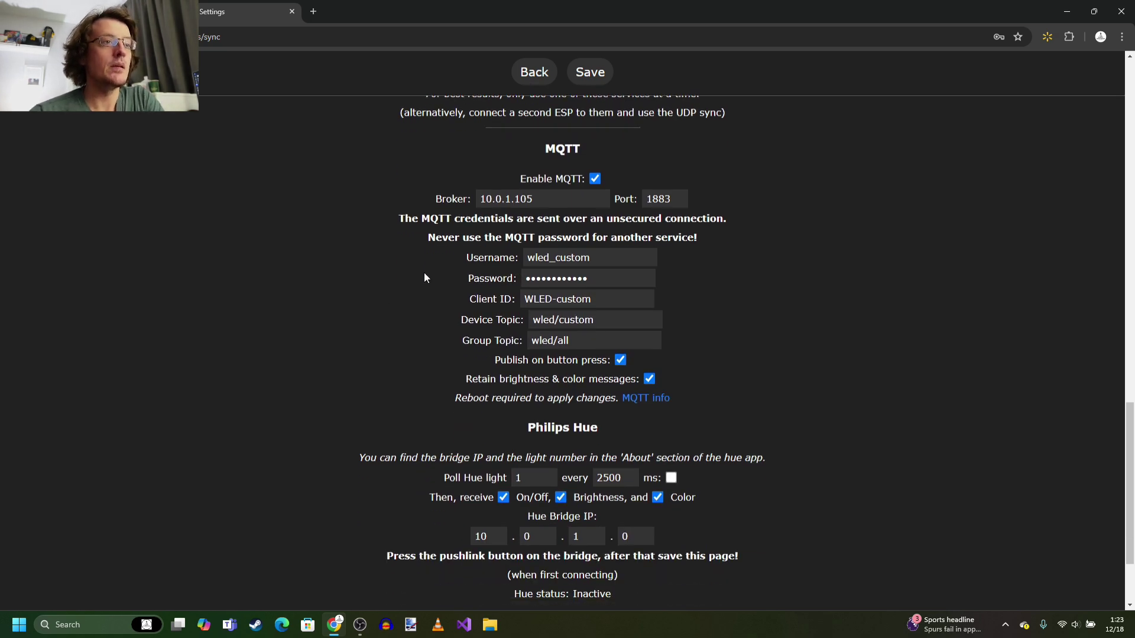
left_click(555, 199)
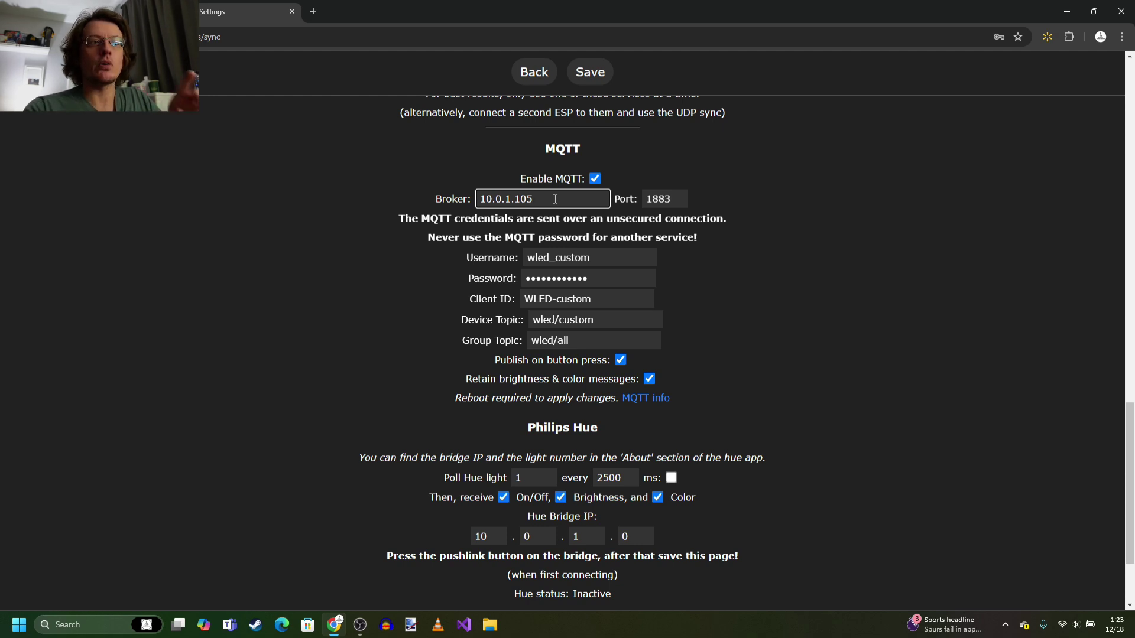
left_click_drag(535, 199, 472, 184)
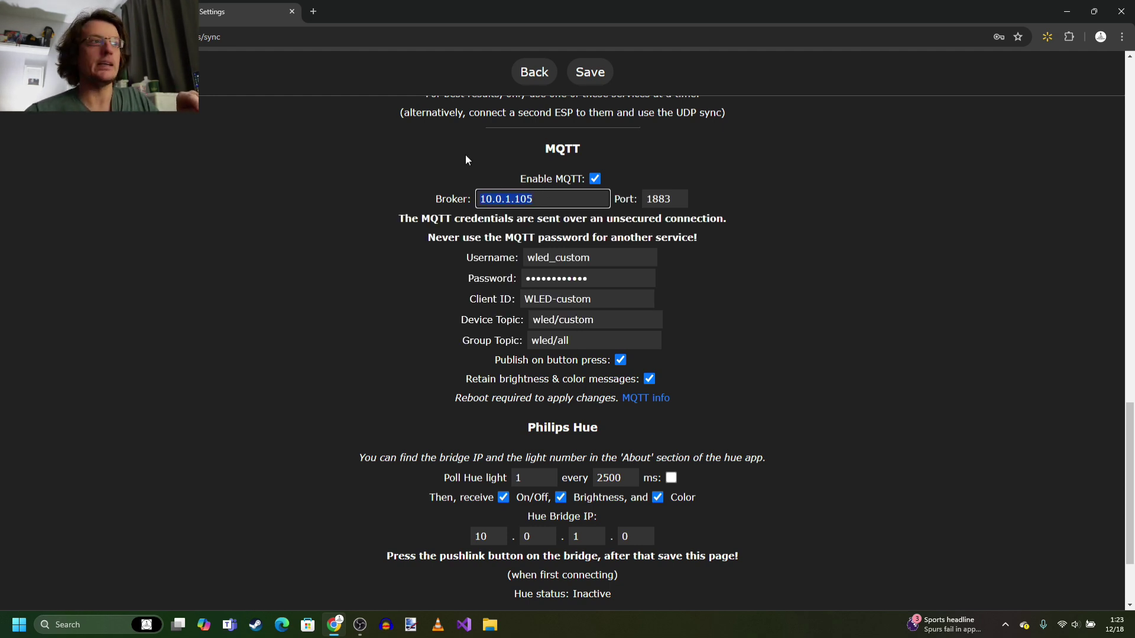
Step: Check the MQTT integration under Devices & services in Home Assistant, then return to WLED
left_click(153, 11)
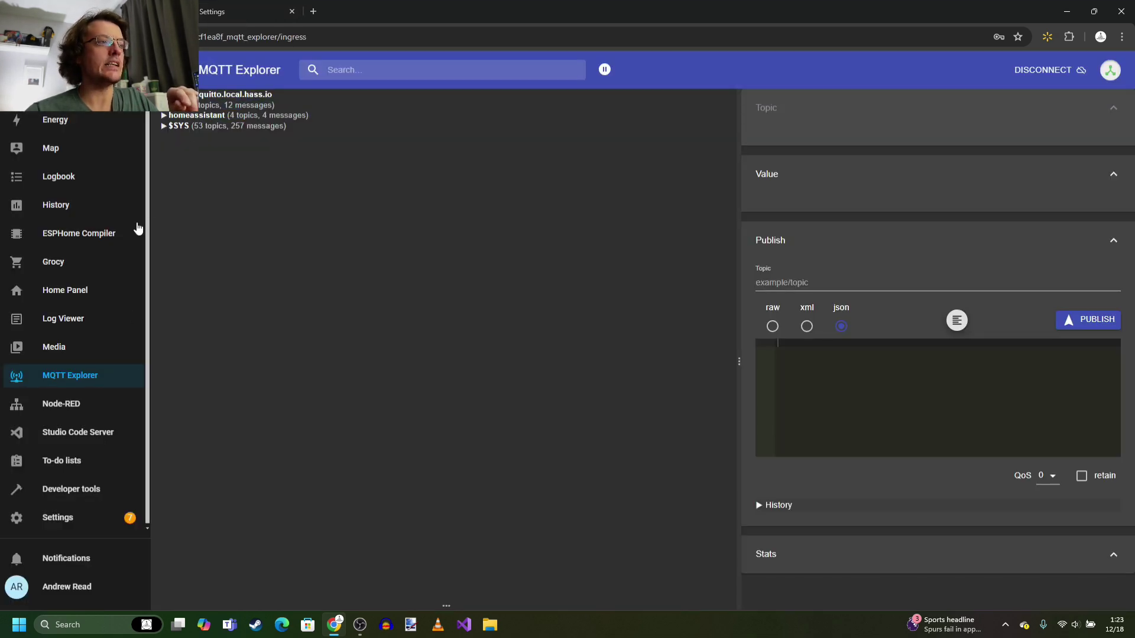
left_click(83, 518)
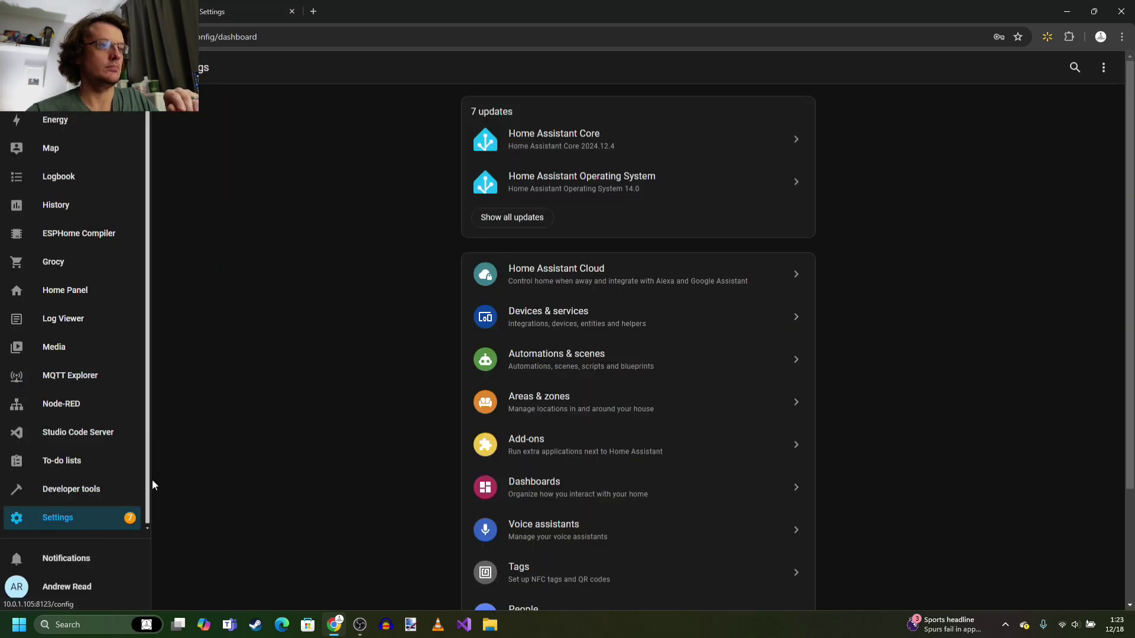
left_click(598, 321)
left_click(429, 227)
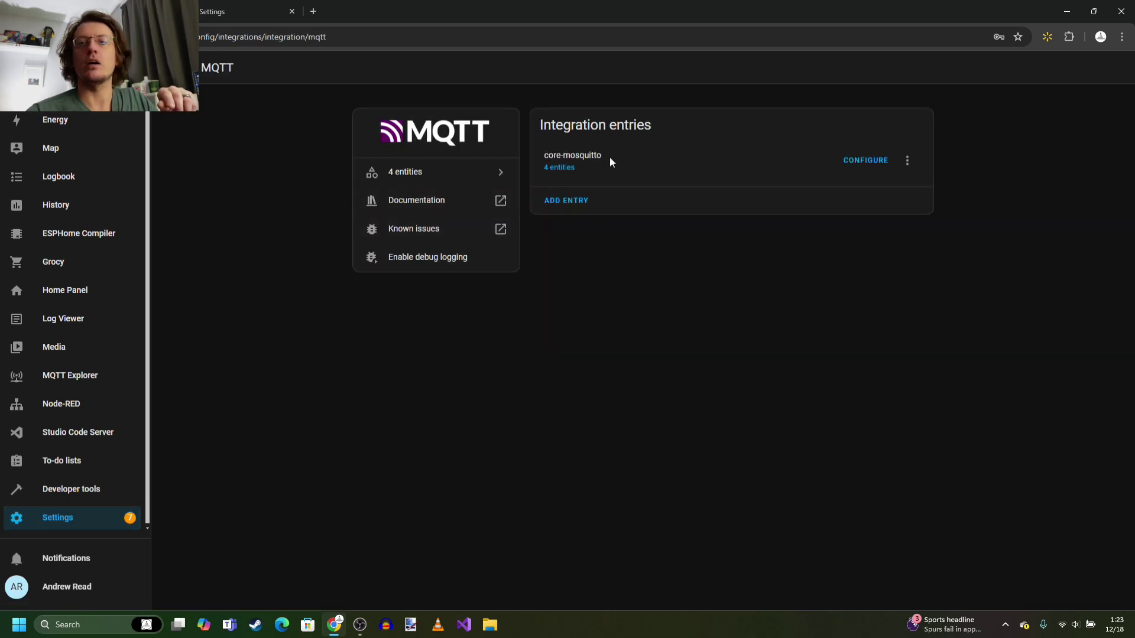
left_click(239, 17)
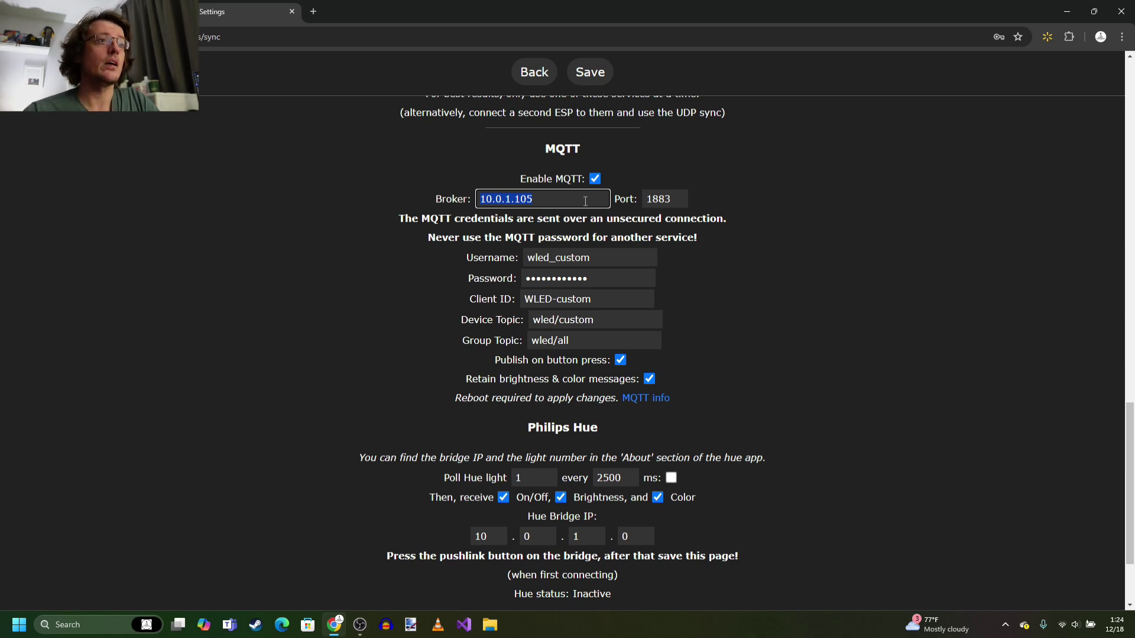
Step: Inspect WLED's MQTT broker, username and client ID fields, dismissing autofill suggestions
left_click(559, 200)
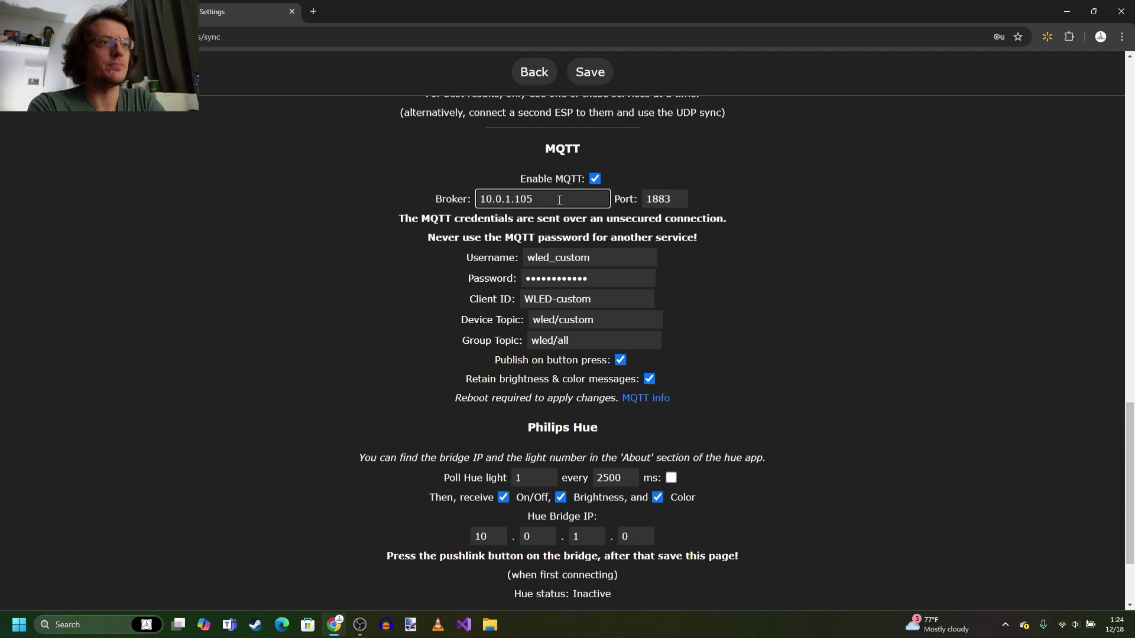
left_click(595, 263)
left_click(697, 267)
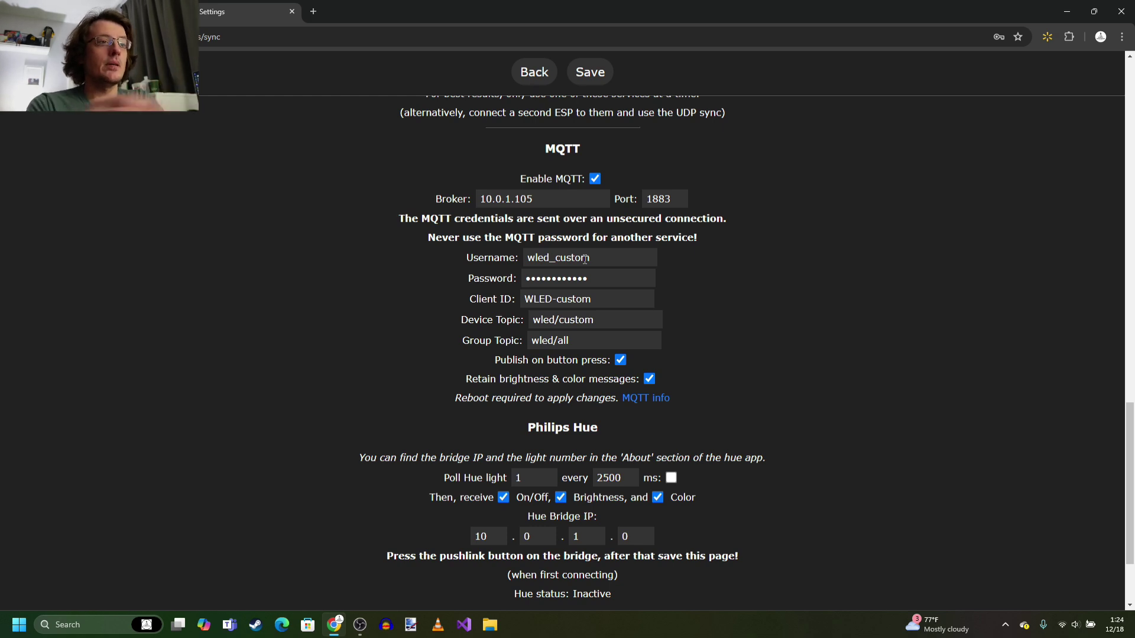
left_click(598, 303)
left_click(747, 295)
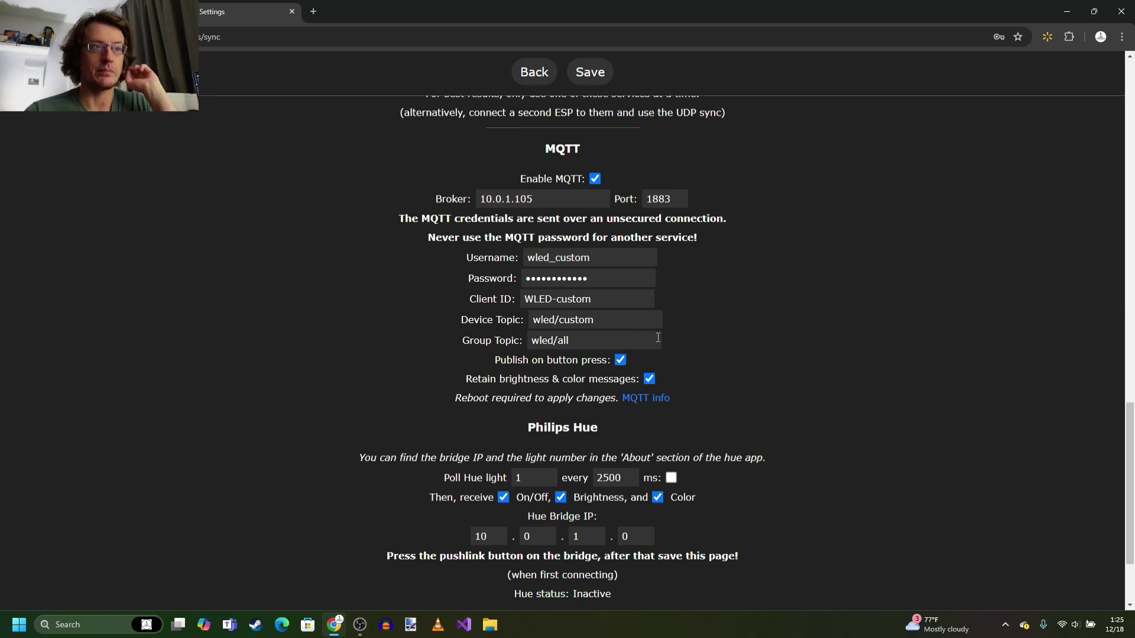
scroll(659, 299, "up", 5)
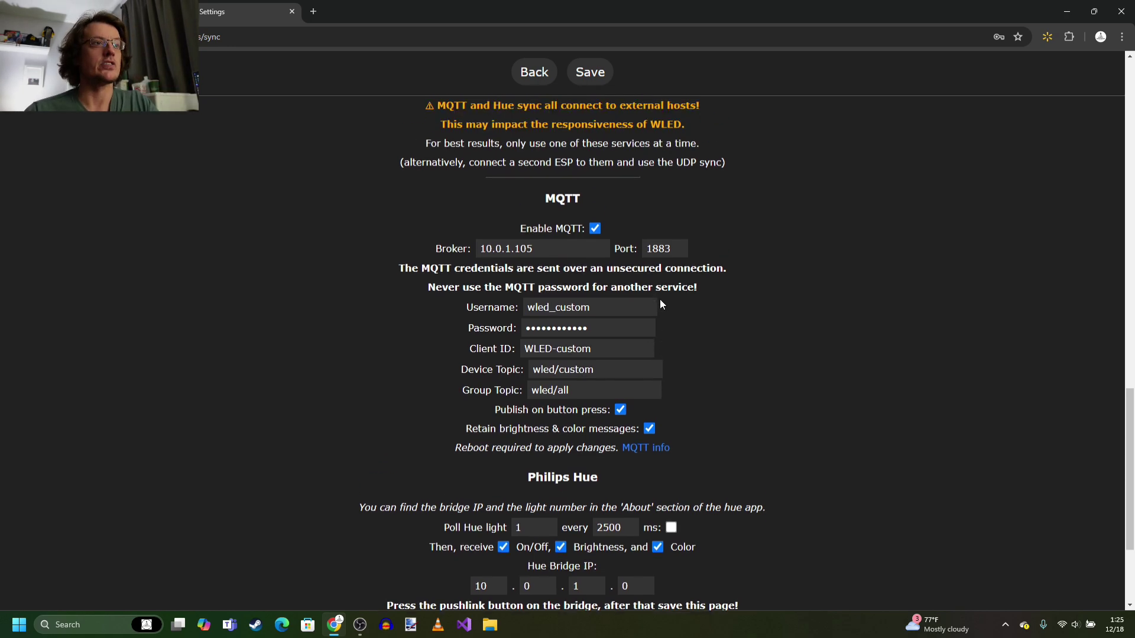
Step: Review WLED's MultiRelay usermod: Enabled, HA Autodiscovery on, relays on pins 3, 8, 45, 46
left_click(533, 71)
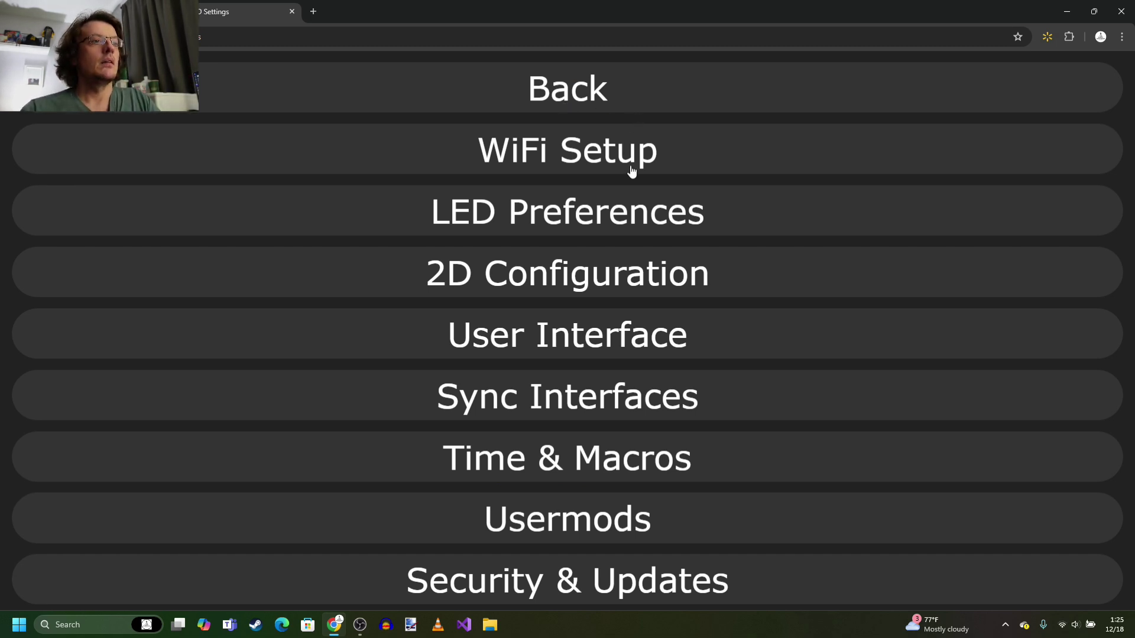
left_click(597, 517)
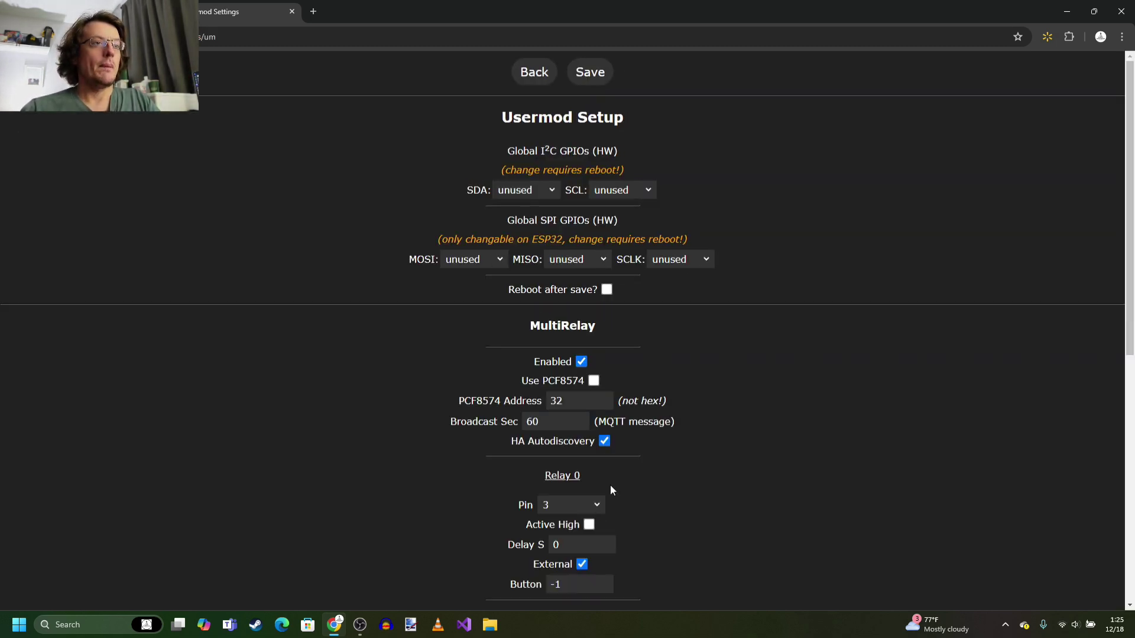
scroll(748, 290, "down", 1)
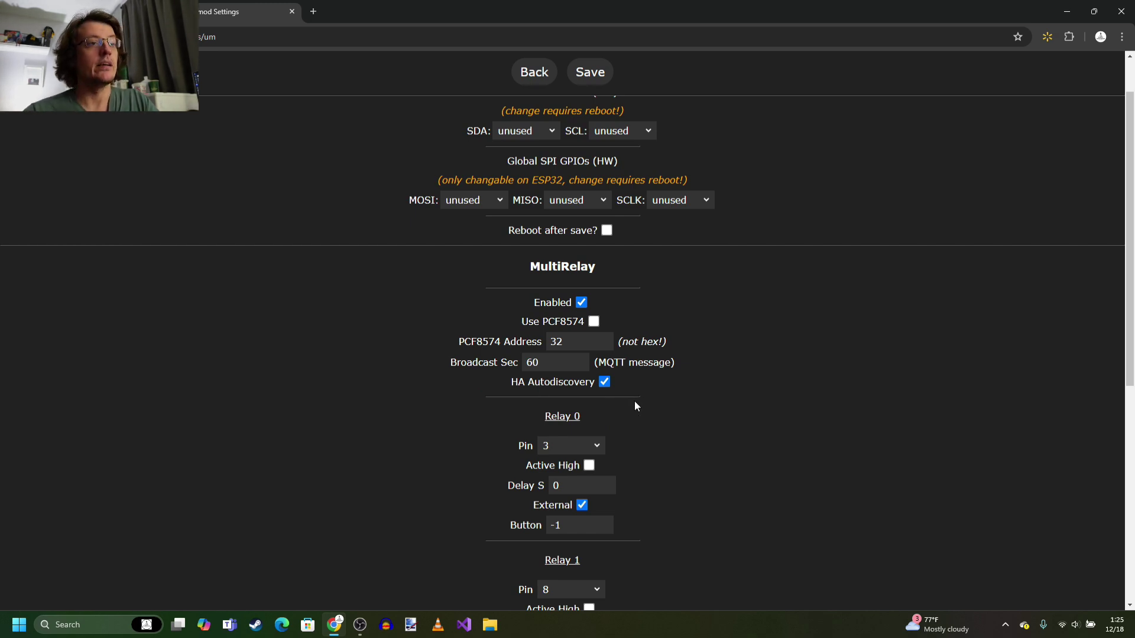
scroll(636, 407, "down", 2)
scroll(644, 364, "down", 1)
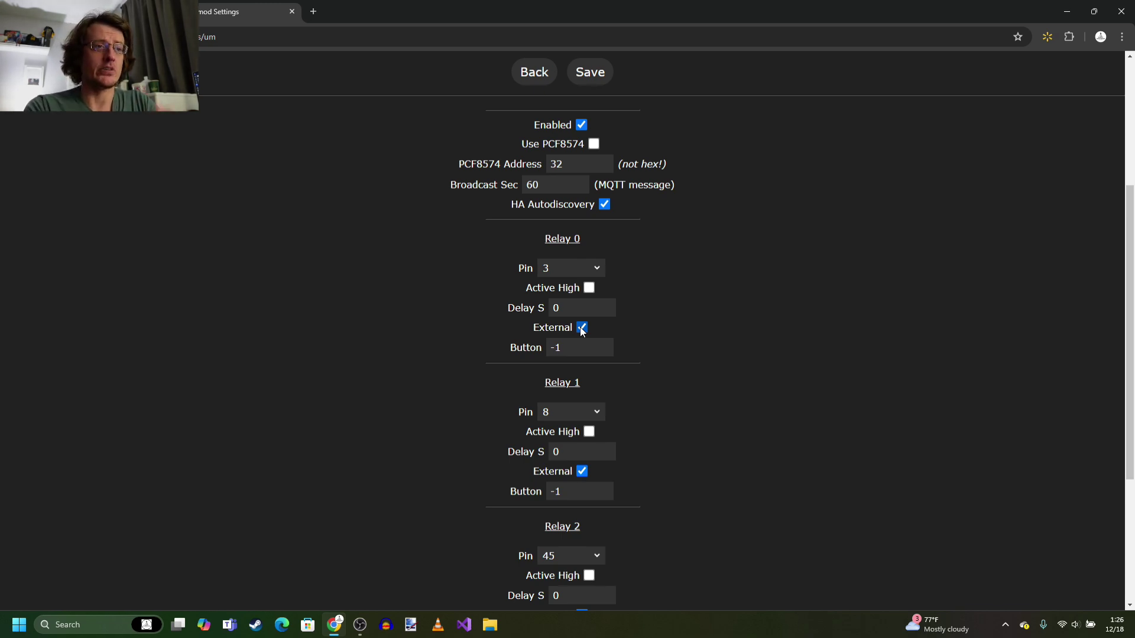
scroll(630, 392, "down", 4)
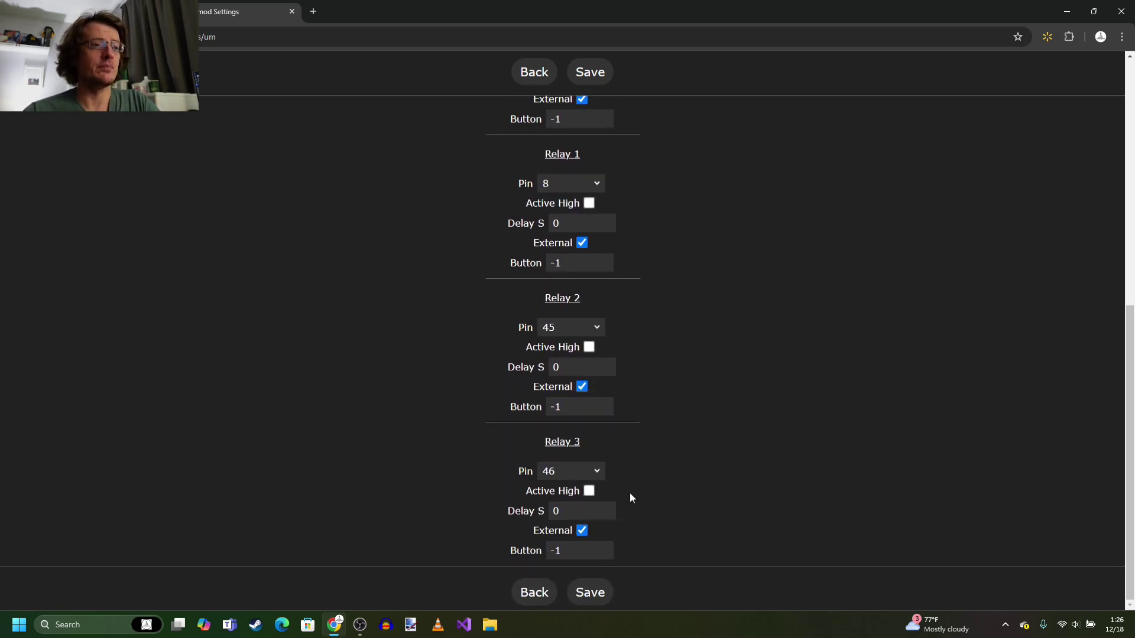
scroll(624, 479, "up", 3)
scroll(603, 293, "down", 3)
scroll(614, 296, "up", 4)
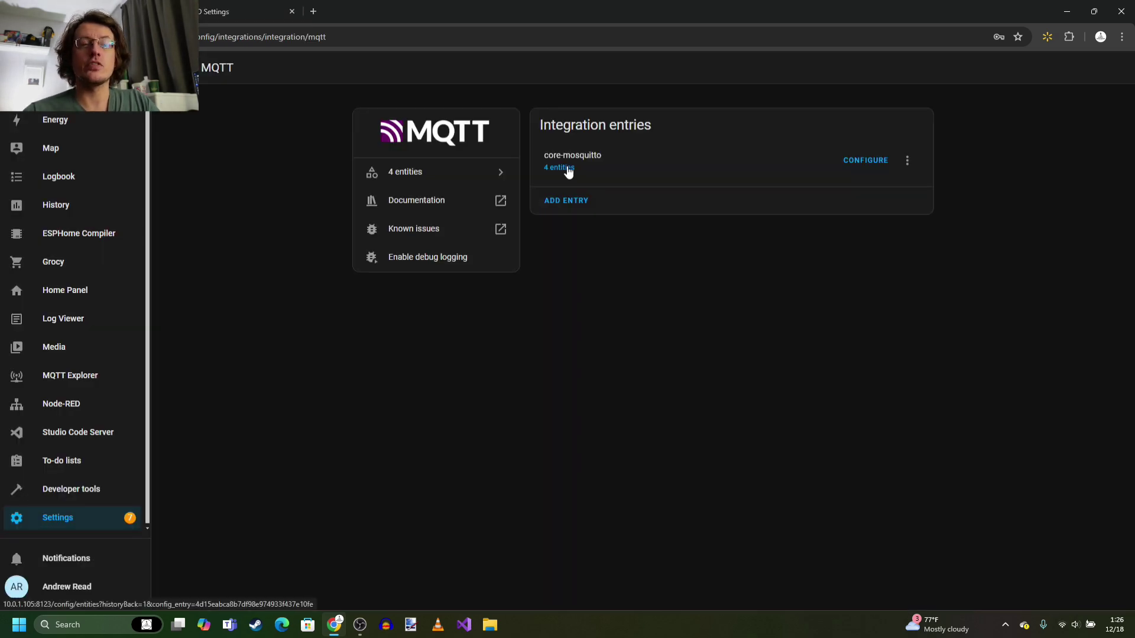
Step: Check the MQTT integration's four entities, WLED Switch 0–3, then view the Helpers list
left_click(568, 171)
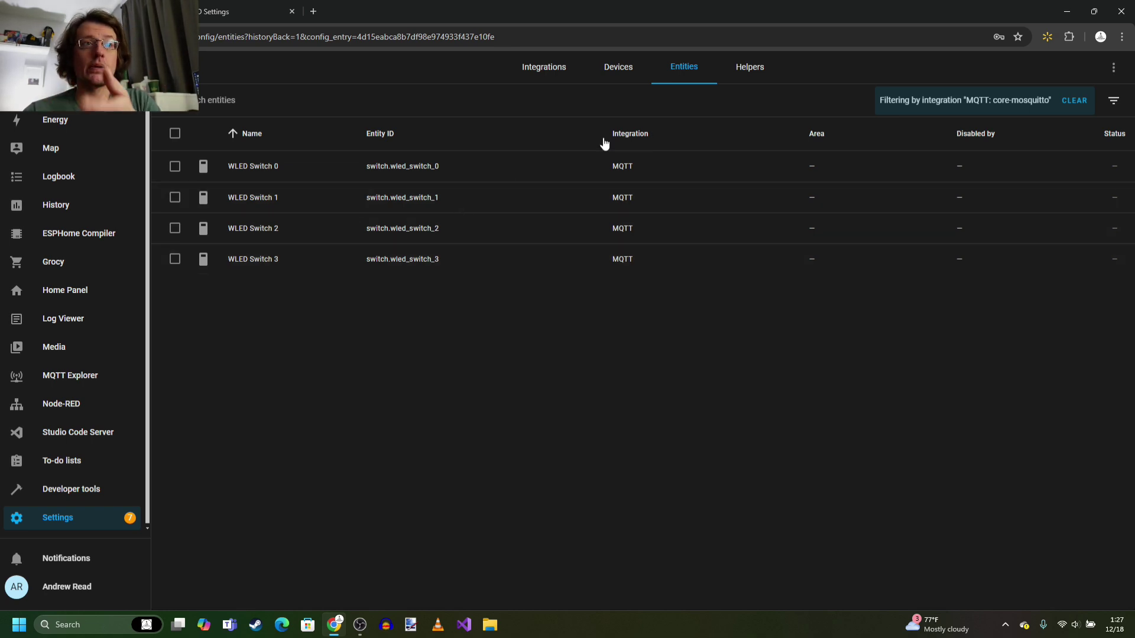
left_click(750, 70)
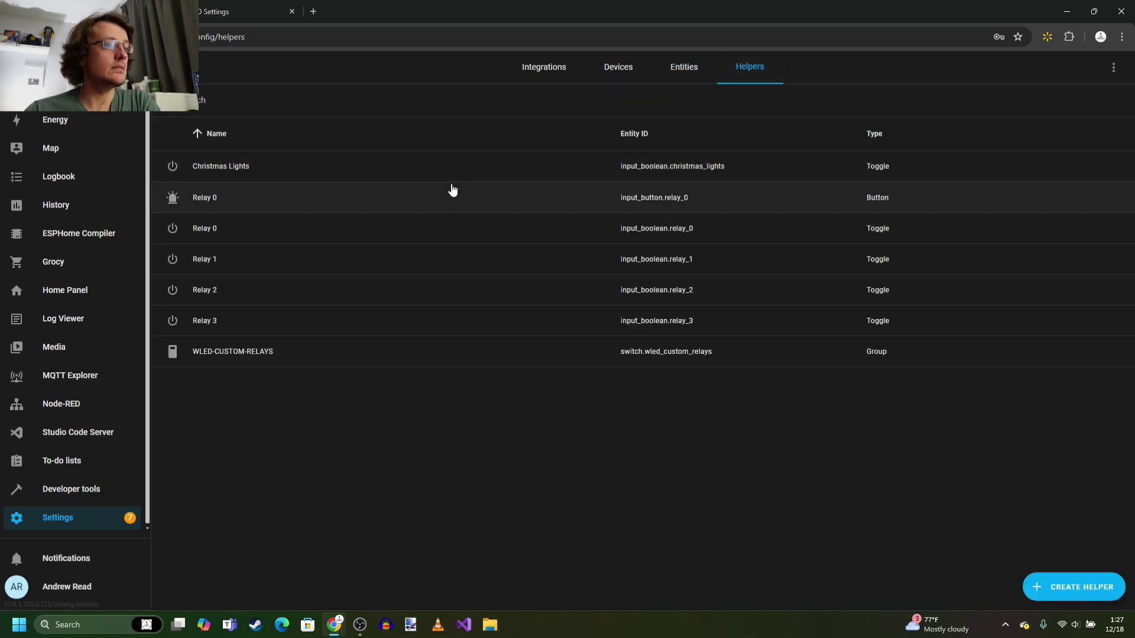
left_click(451, 358)
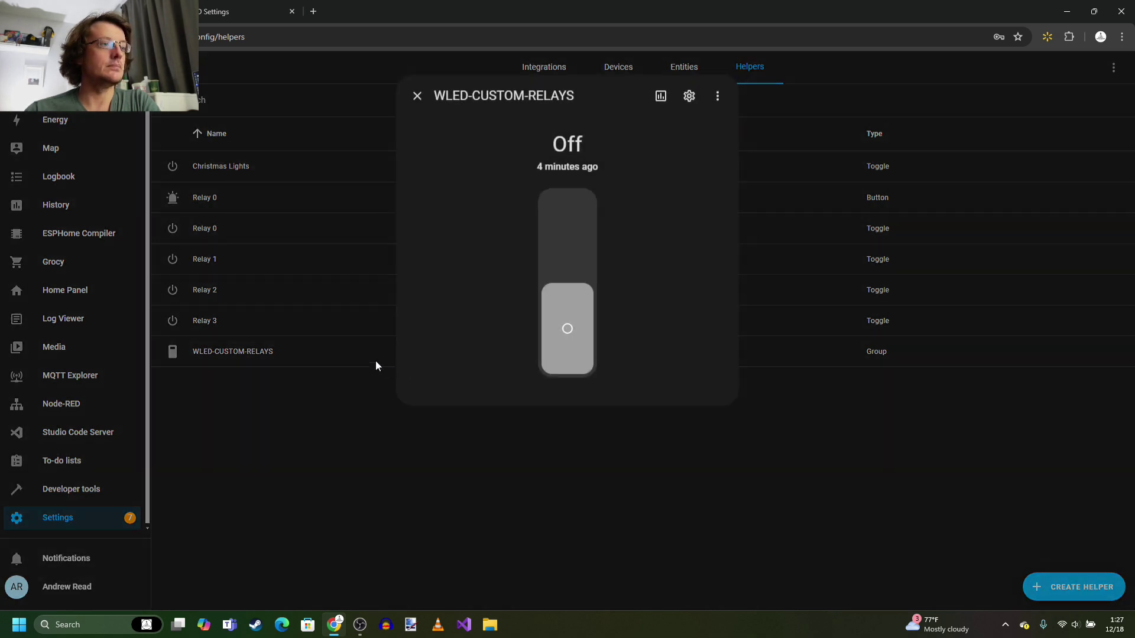
left_click(577, 326)
left_click(570, 243)
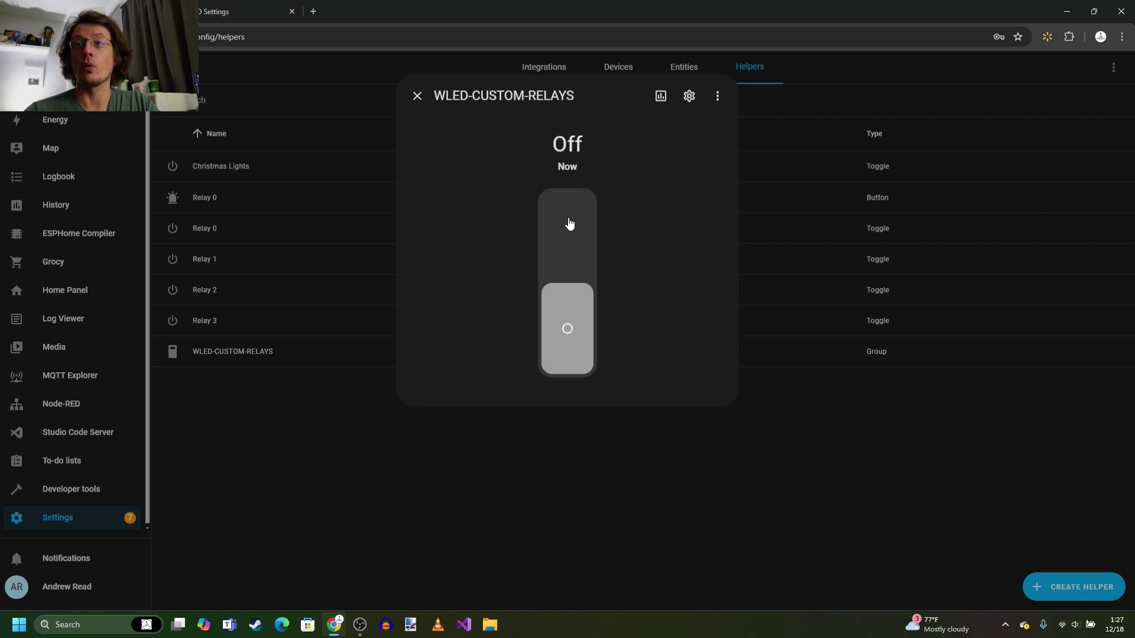
key("Escape")
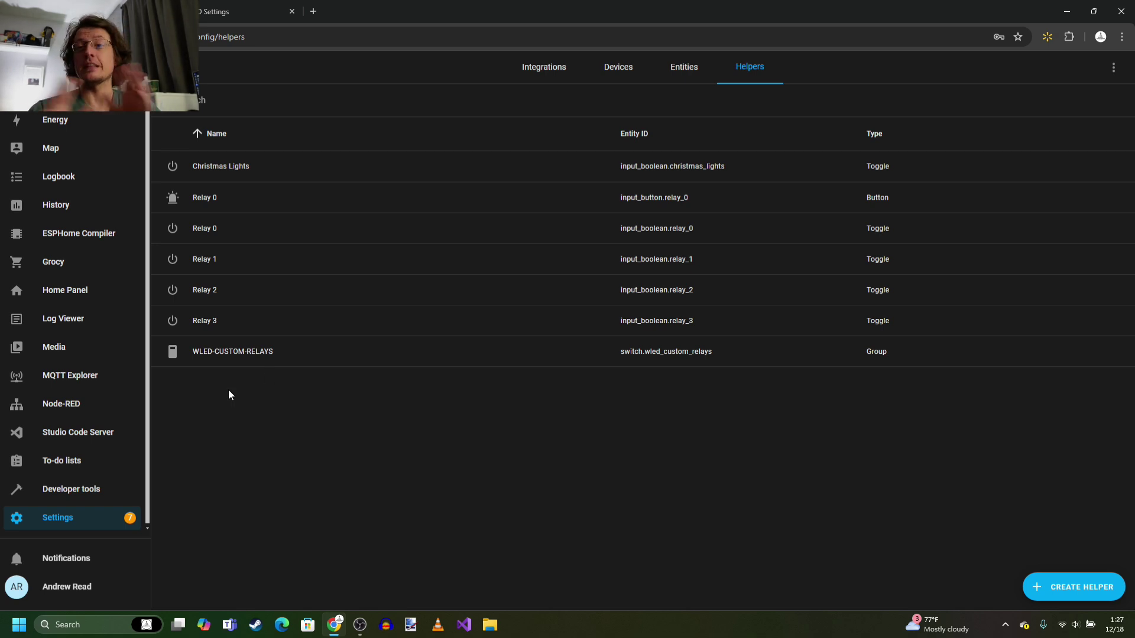
Step: Connect MQTT Explorer and expand the homeassistant/switch and wled/custom topic branches
left_click(93, 381)
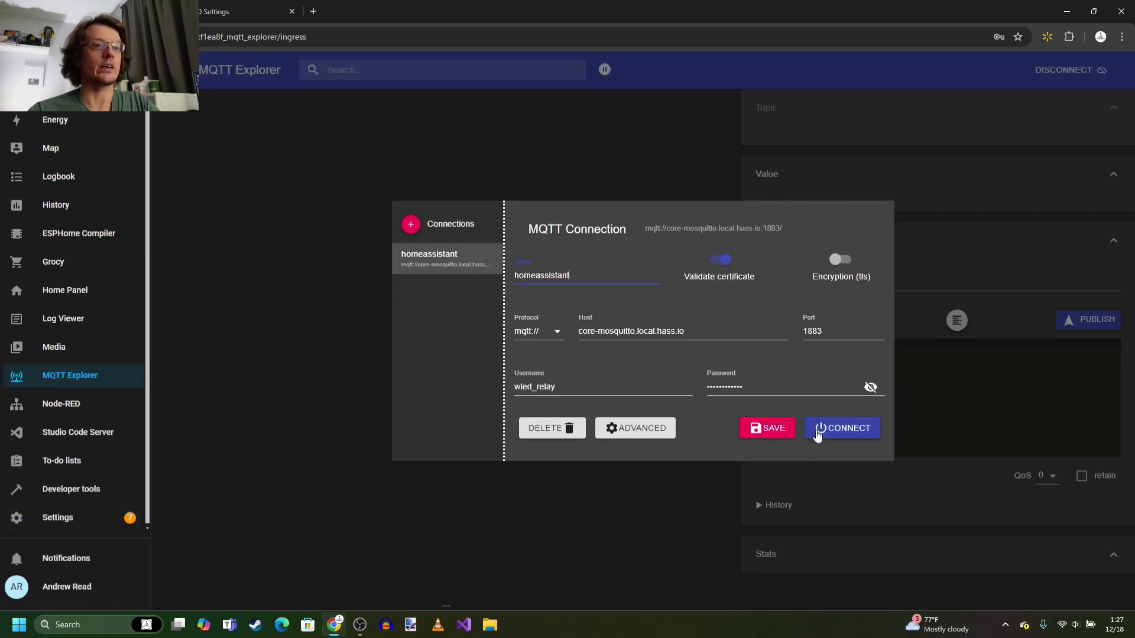
left_click(817, 434)
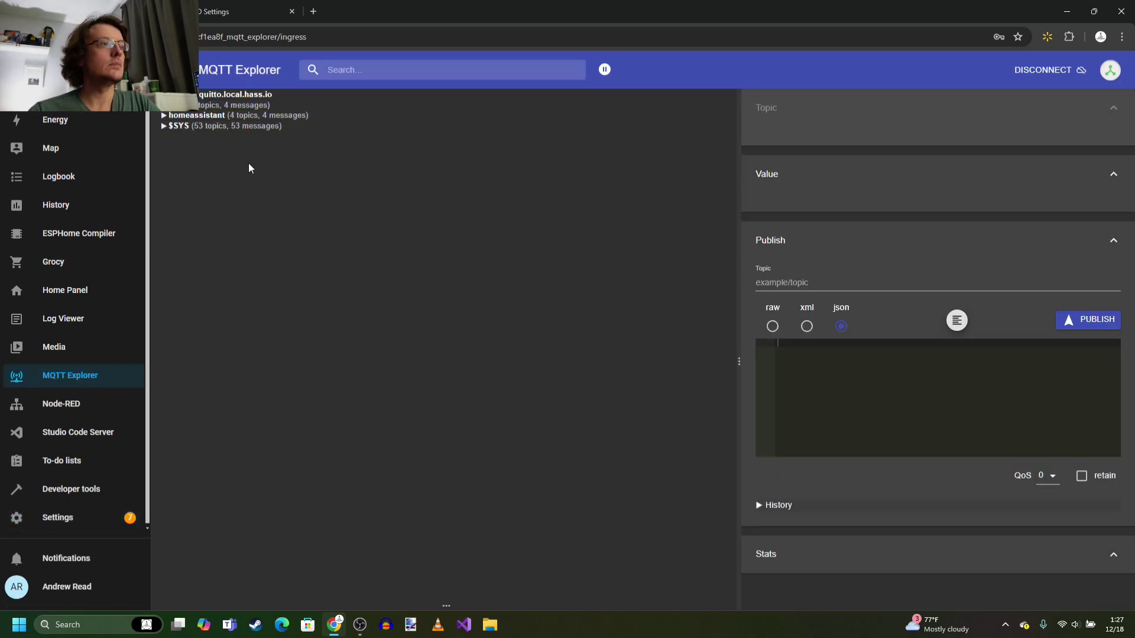
left_click(168, 115)
left_click(166, 113)
left_click(168, 117)
left_click(213, 157)
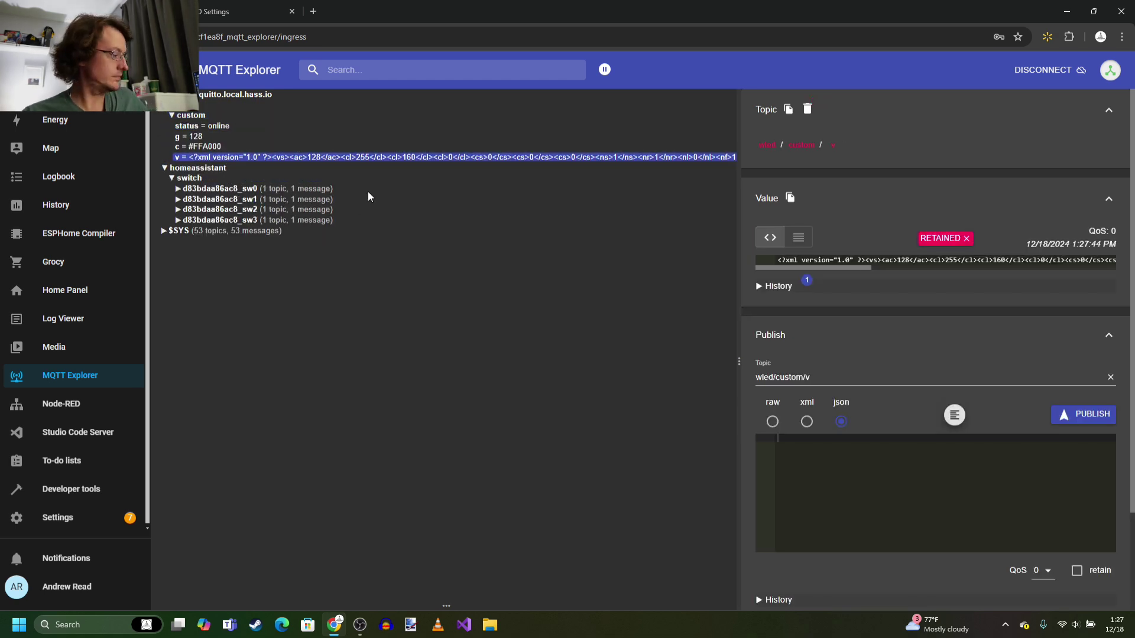
Step: Turn on Relays 3, 2 and 1 from WLED's main page
left_click(222, 8)
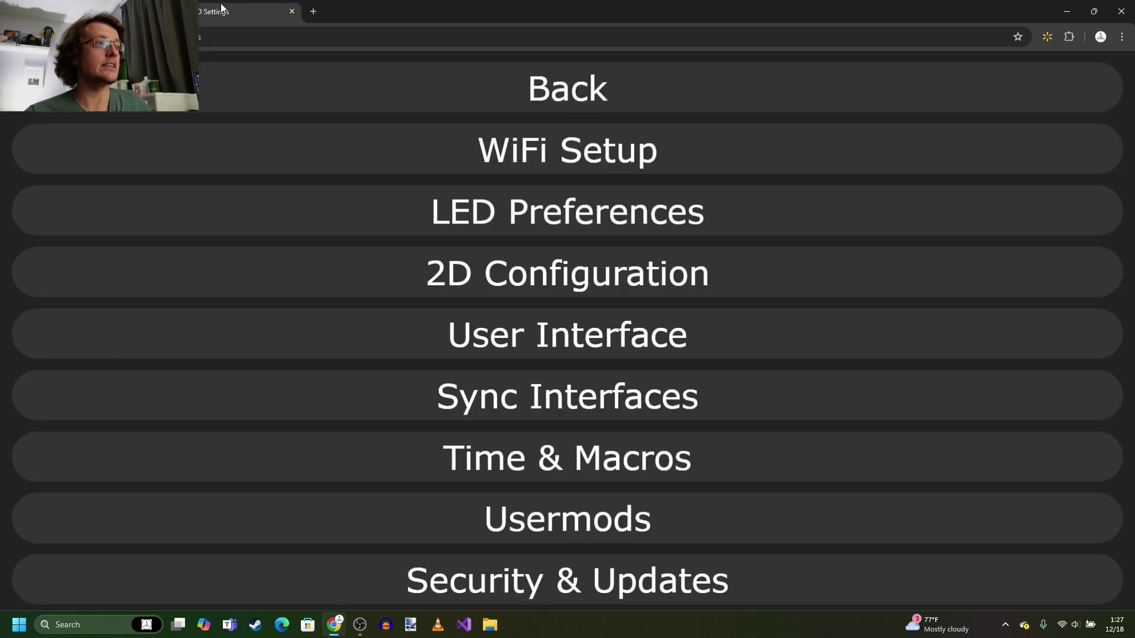
left_click(438, 95)
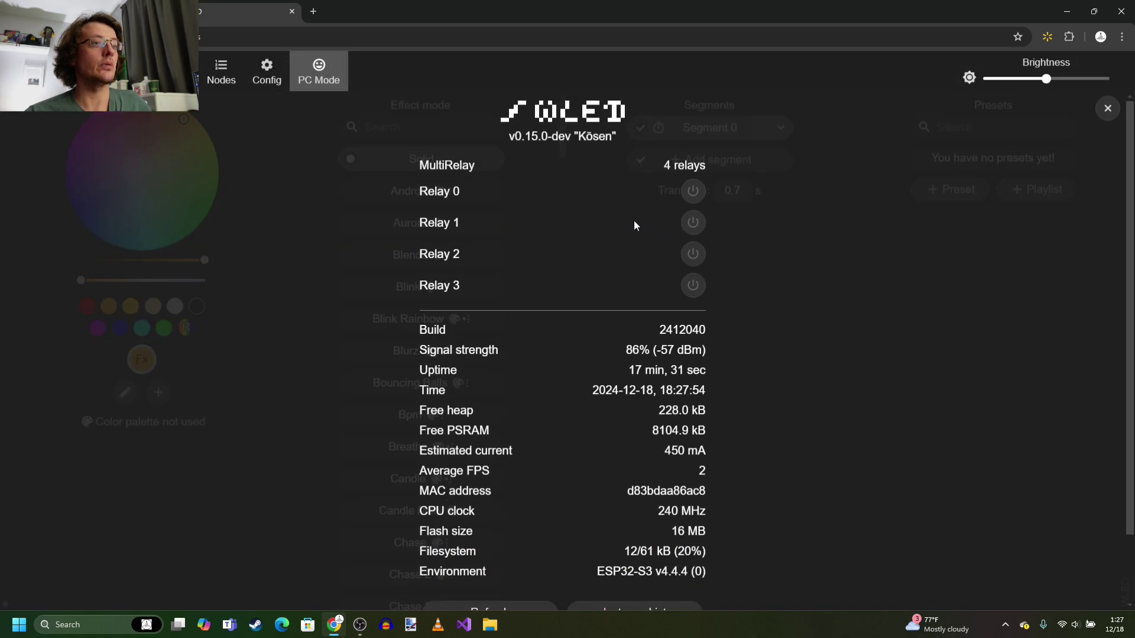
left_click(693, 286)
left_click(692, 254)
left_click(692, 223)
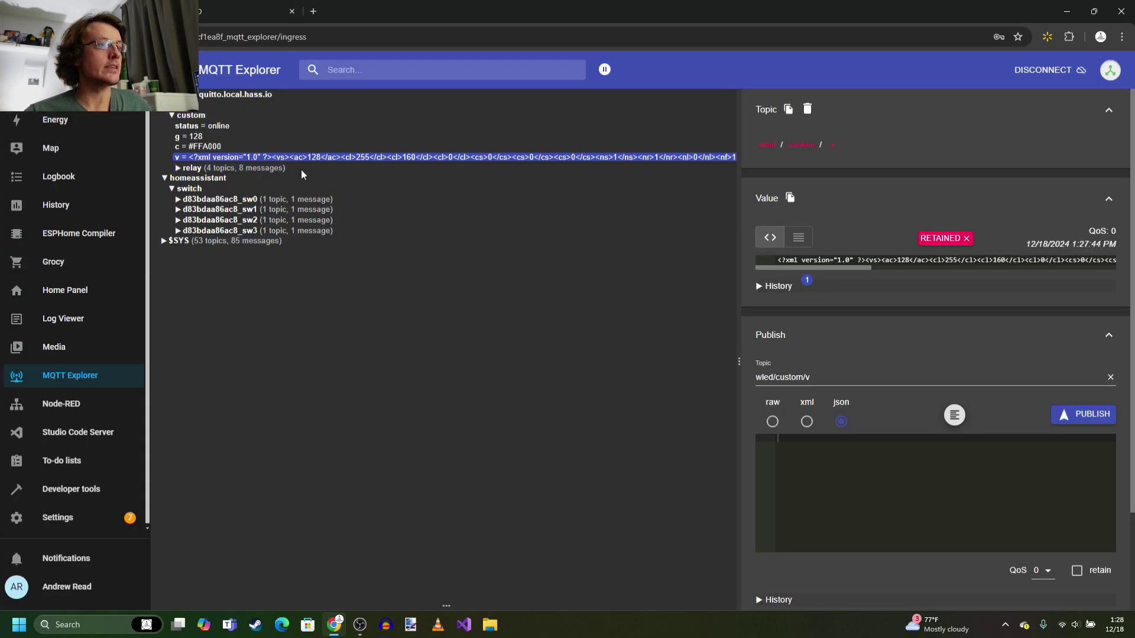
Step: Inspect the wled/custom/relay on/off messages, device status and WLED Switch 0 discovery config
left_click(180, 169)
left_click(193, 178)
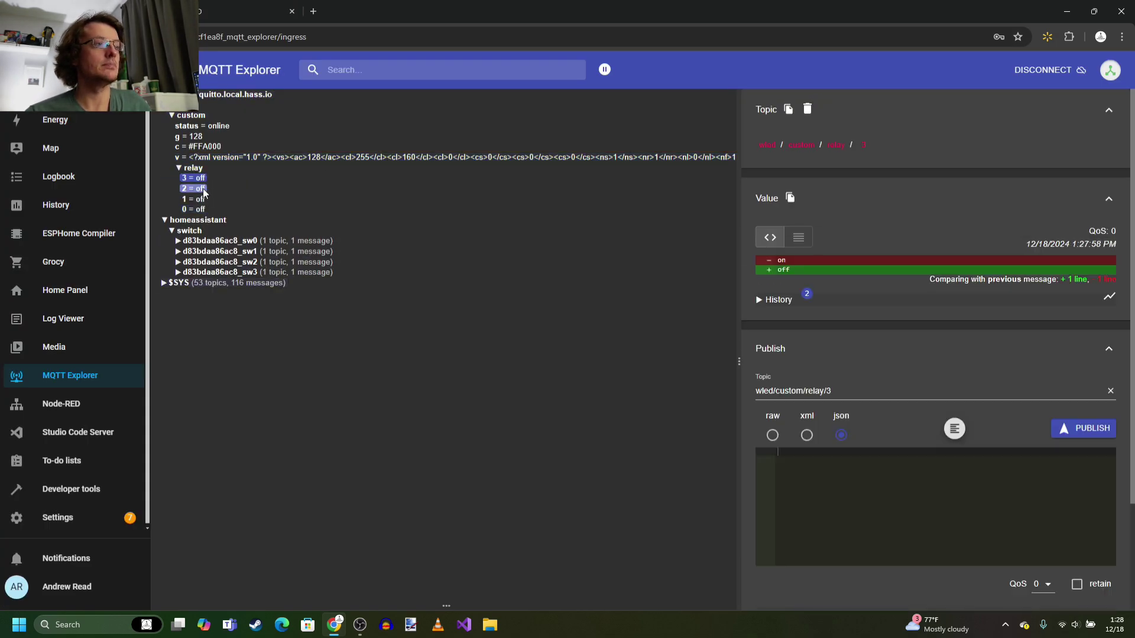
left_click(191, 124)
left_click(245, 157)
key("ctrl+Tab")
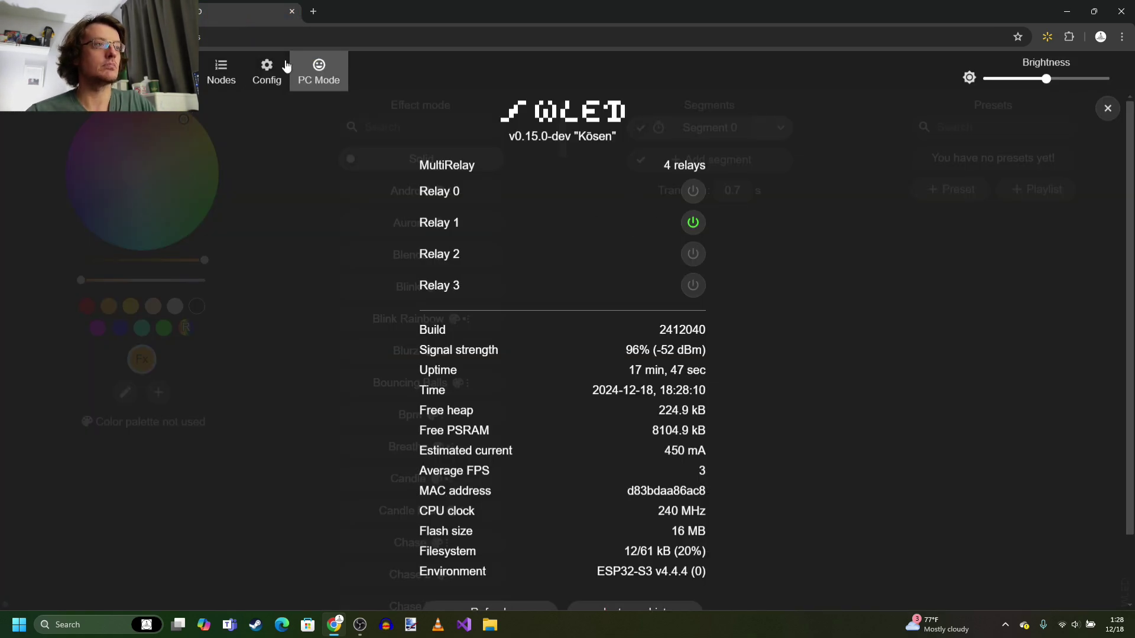
key("ctrl+shift+Tab")
left_click(197, 201)
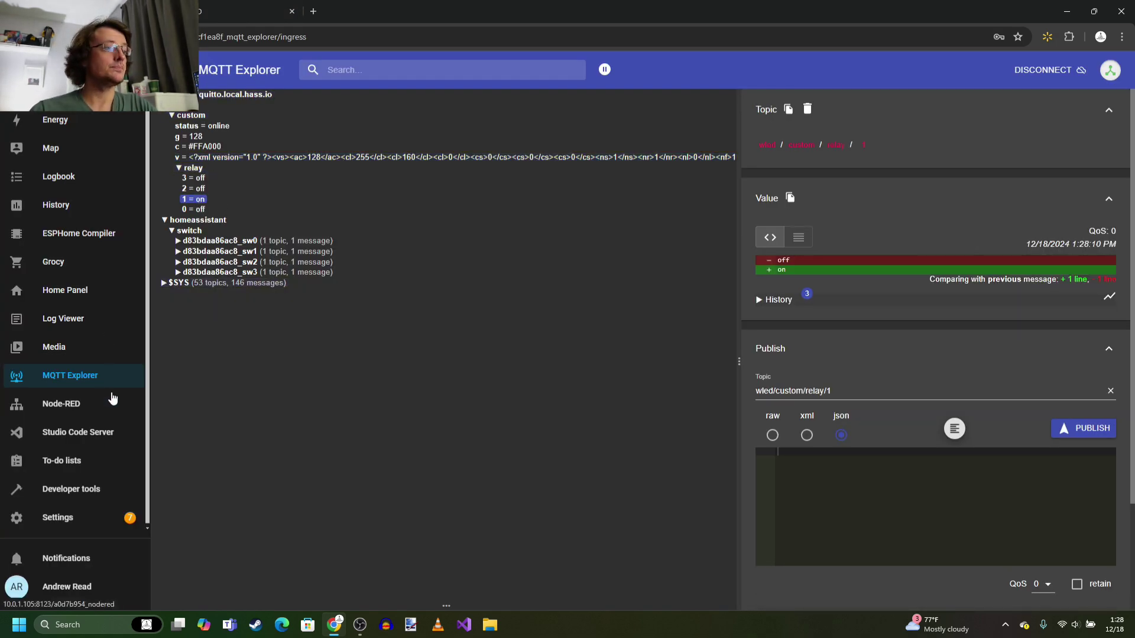
left_click(181, 242)
left_click(178, 241)
left_click(311, 253)
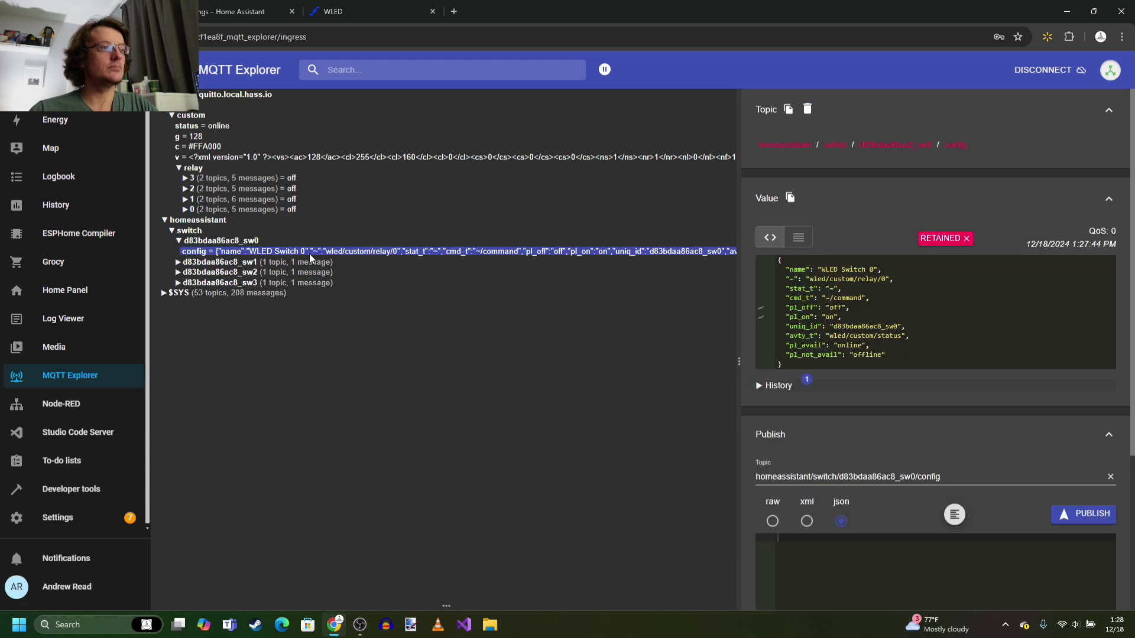